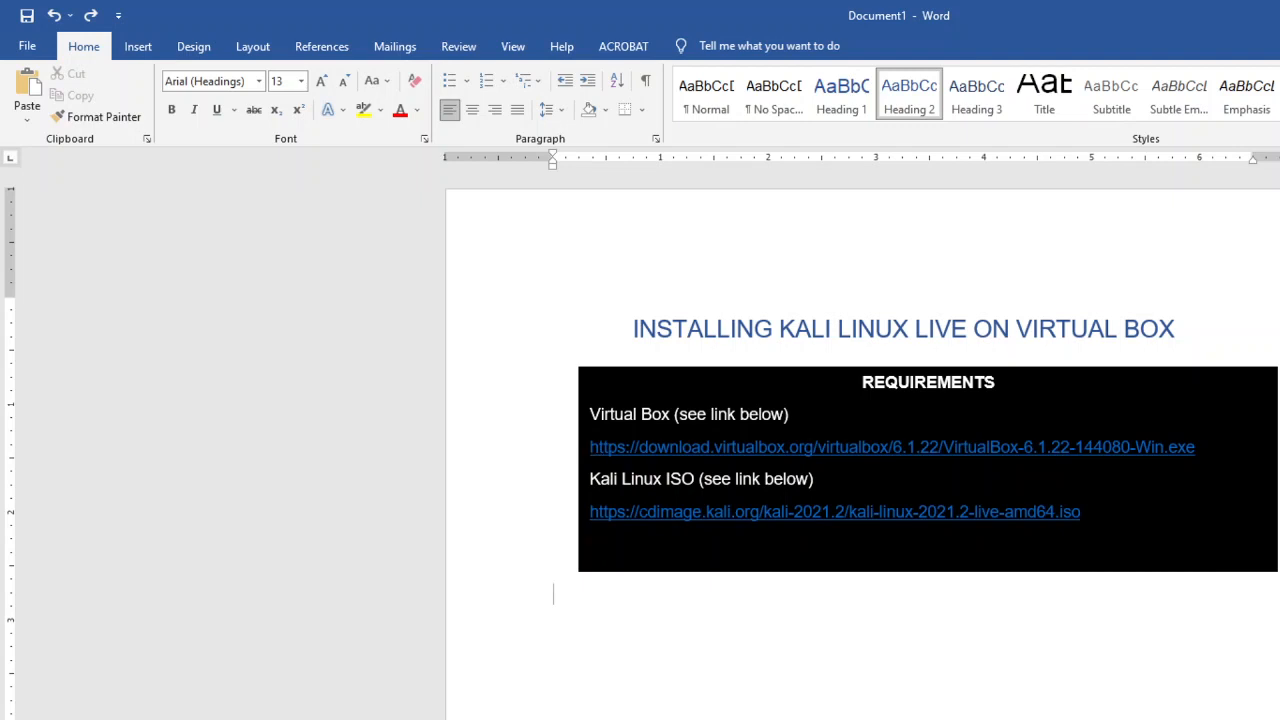
# - Copy the Virtual Box and Kali Linux ISO entries with their download links from the requirements box into a new maximized Notepad file
pyautogui.click(1196, 447)
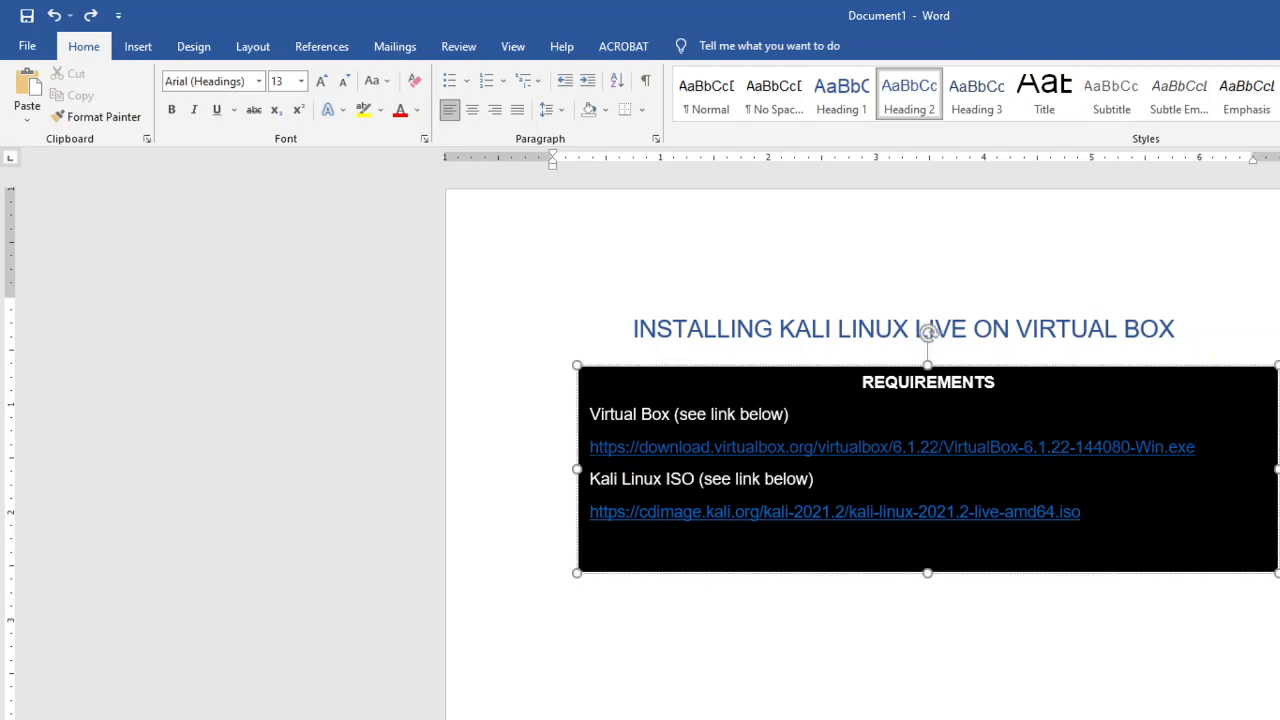
pyautogui.click(680, 606)
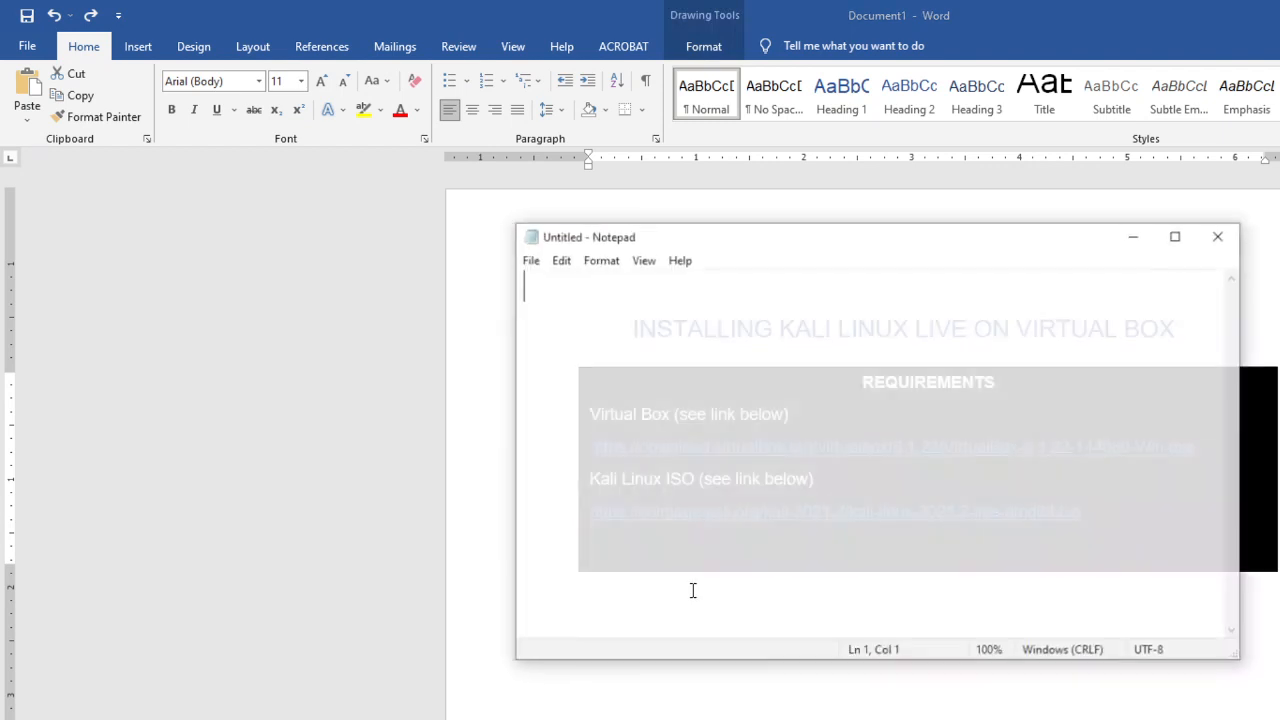
pyautogui.write('Virtual Box (see link below) https://download.virtualbox.org/virtualbox/6.1.22/VirtualBox-6.1.22-144080-Win.exe')
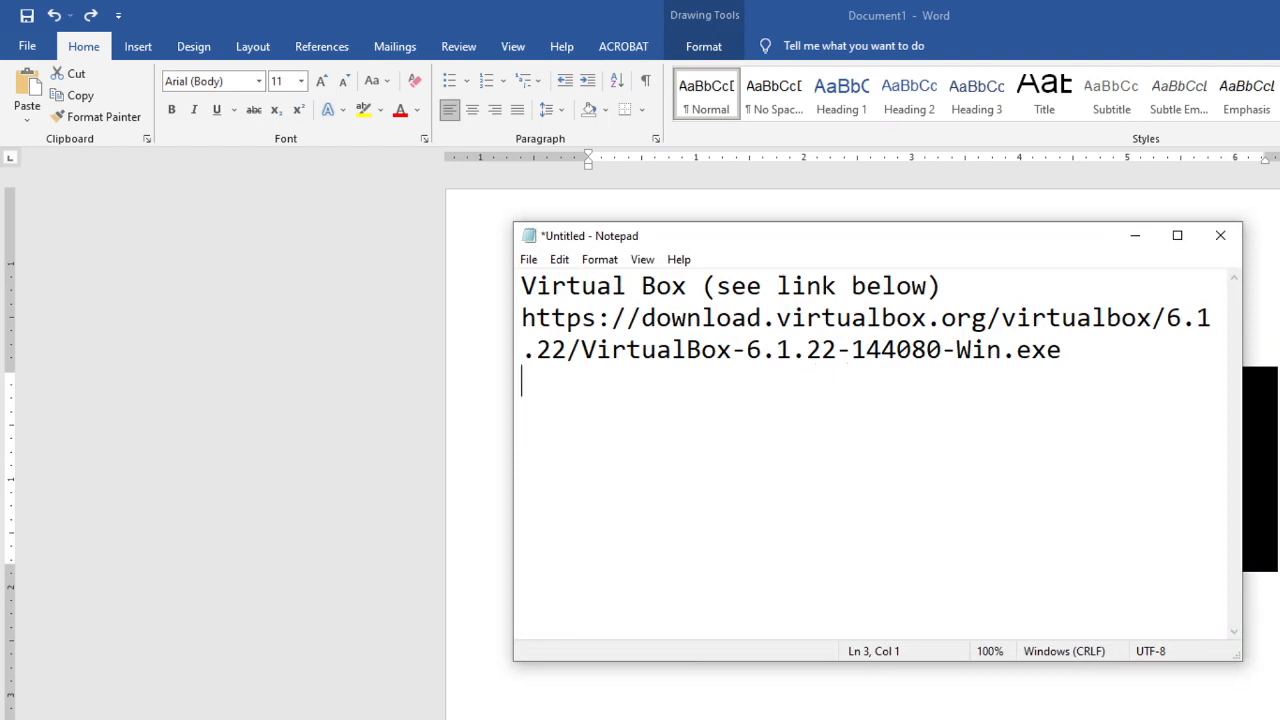
pyautogui.click(1175, 237)
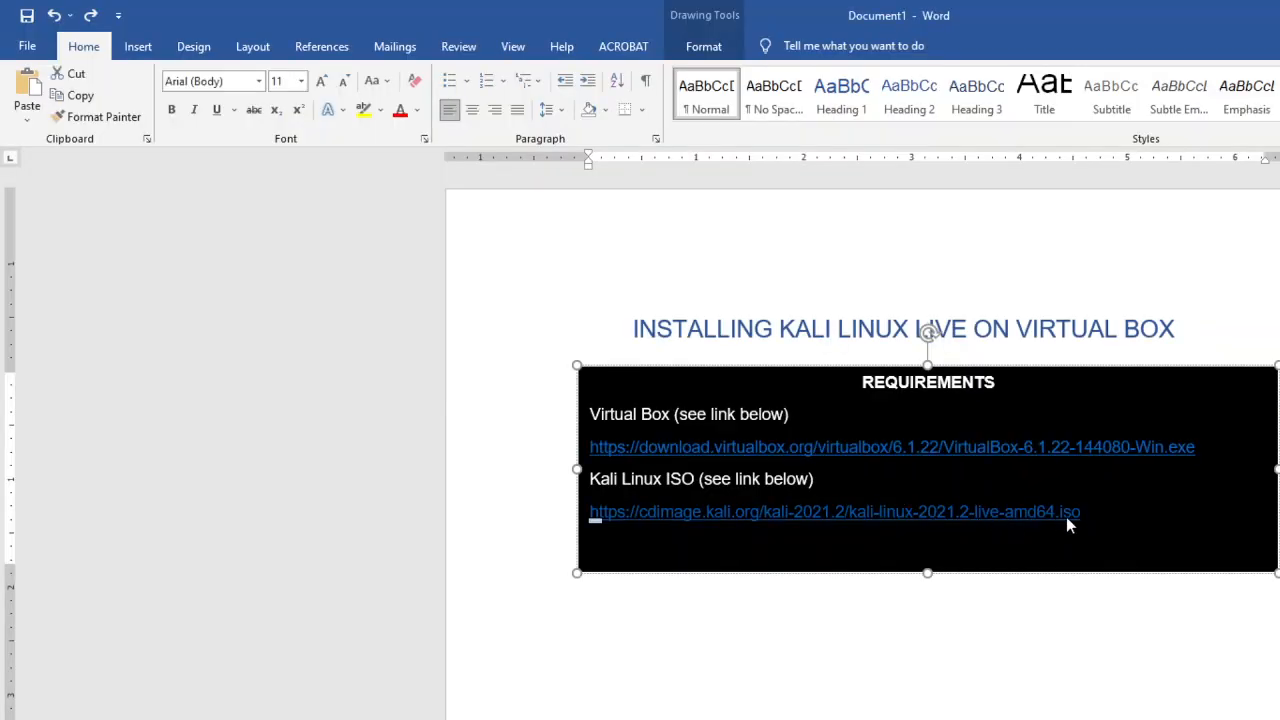
pyautogui.click(1063, 512)
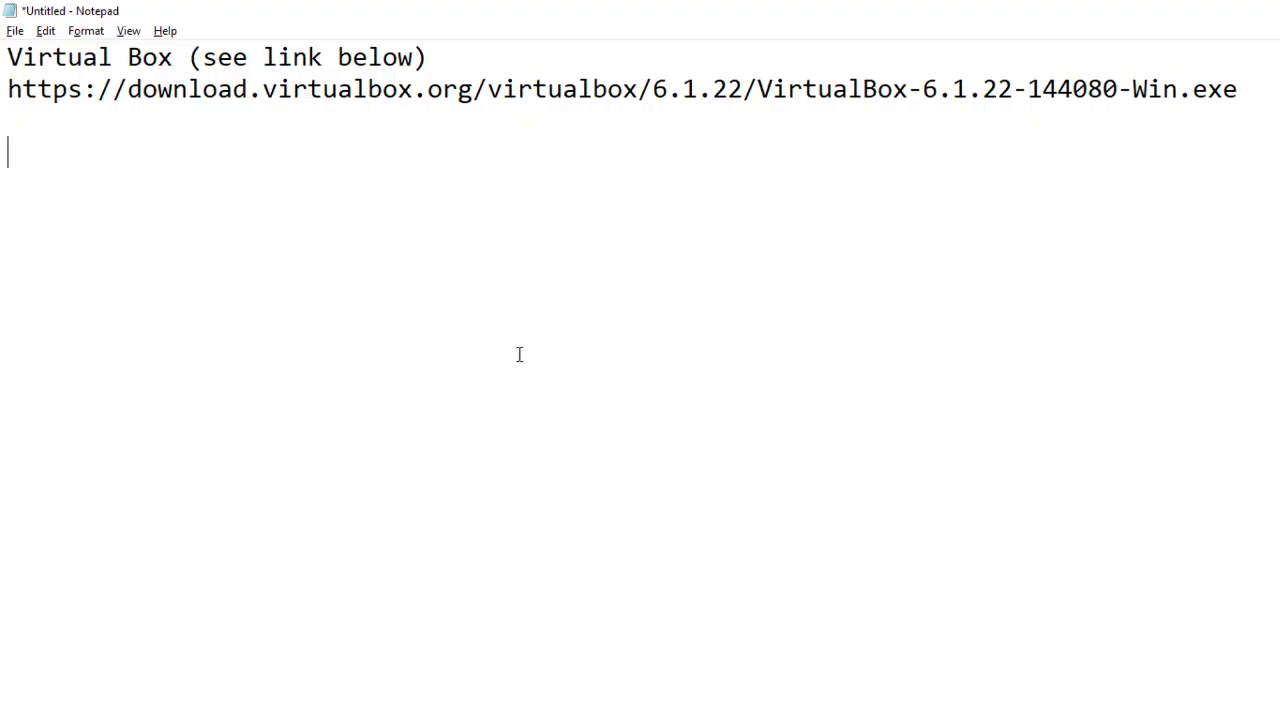
pyautogui.write('Kali Linux ISO (see link below) https://cdimage.kali.org/kali-2021.2/kali-linux-2021.2-live-amd64.iso')
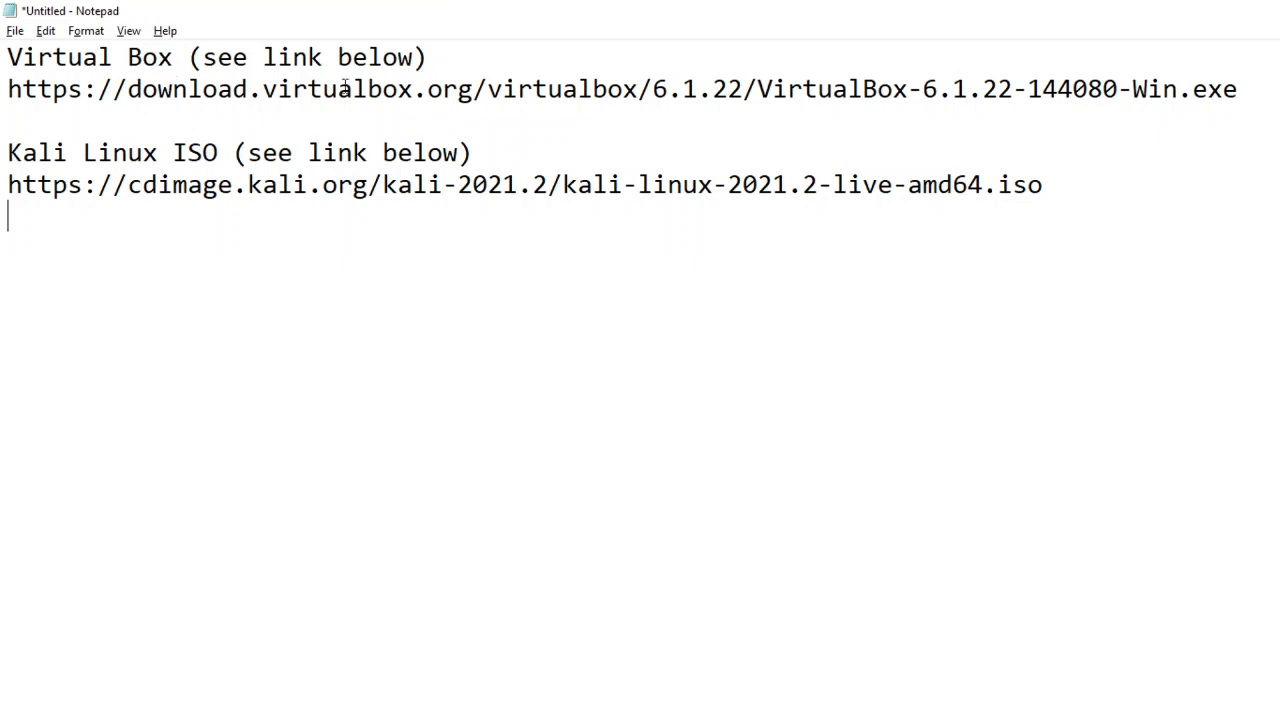
pyautogui.moveTo(476, 88); pyautogui.dragTo(9, 90)
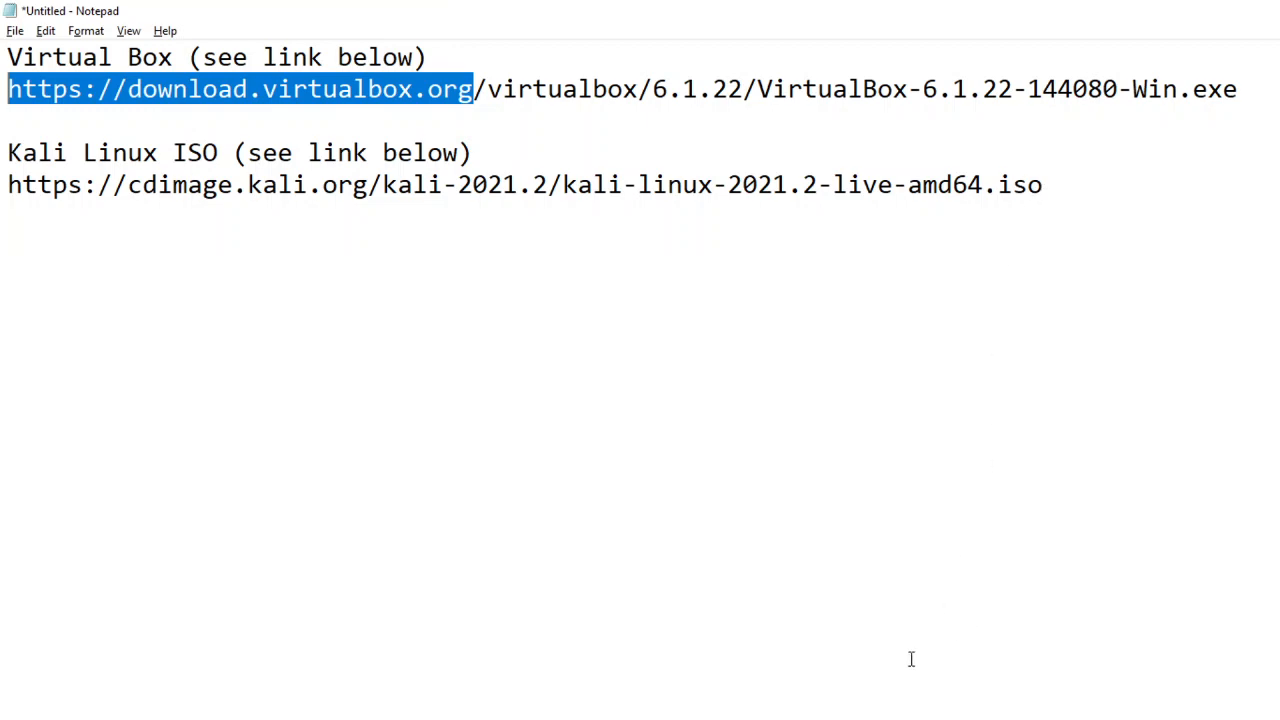
pyautogui.hotkey('alt', 'Tab')
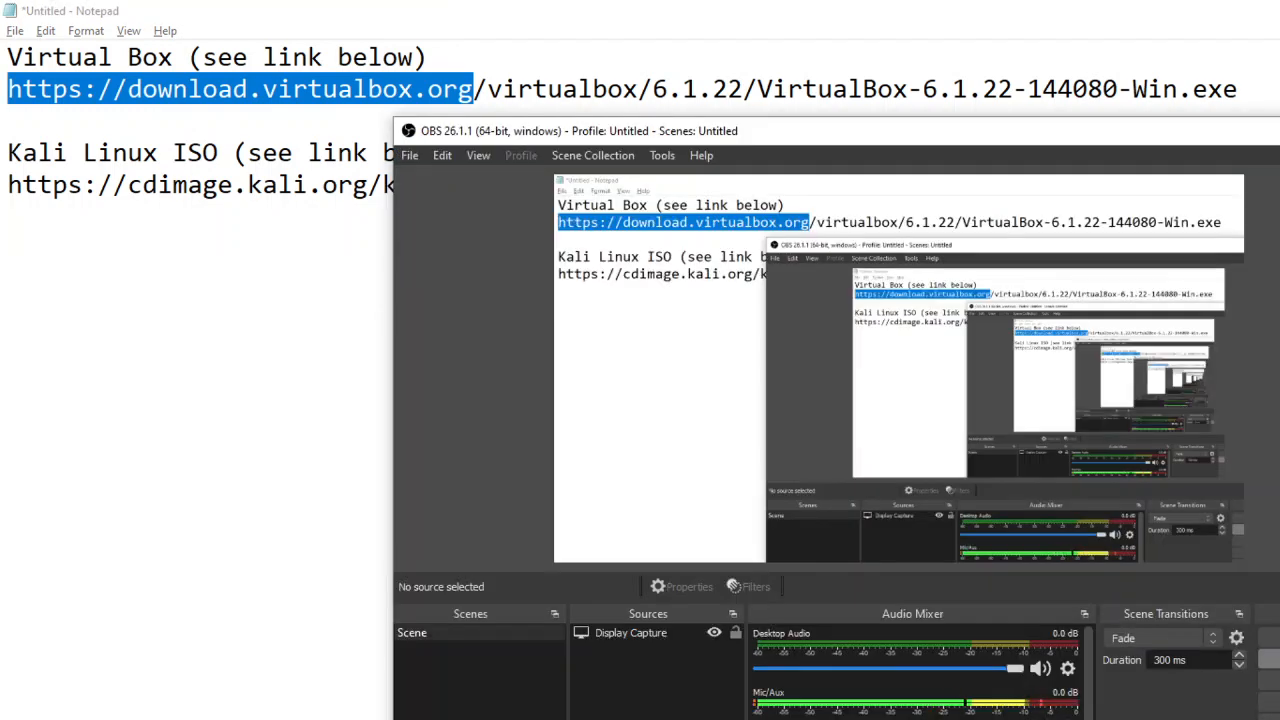
pyautogui.hotkey('alt', 'Tab')
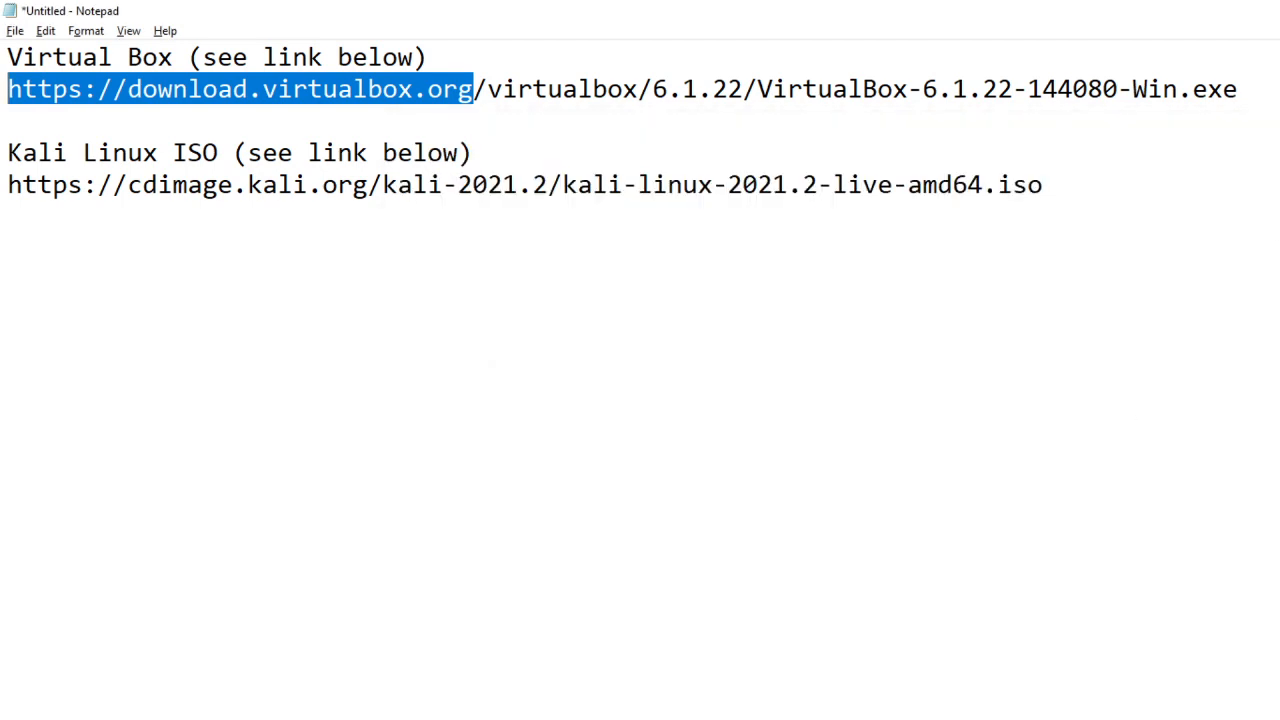
pyautogui.hotkey('alt', 'Tab')
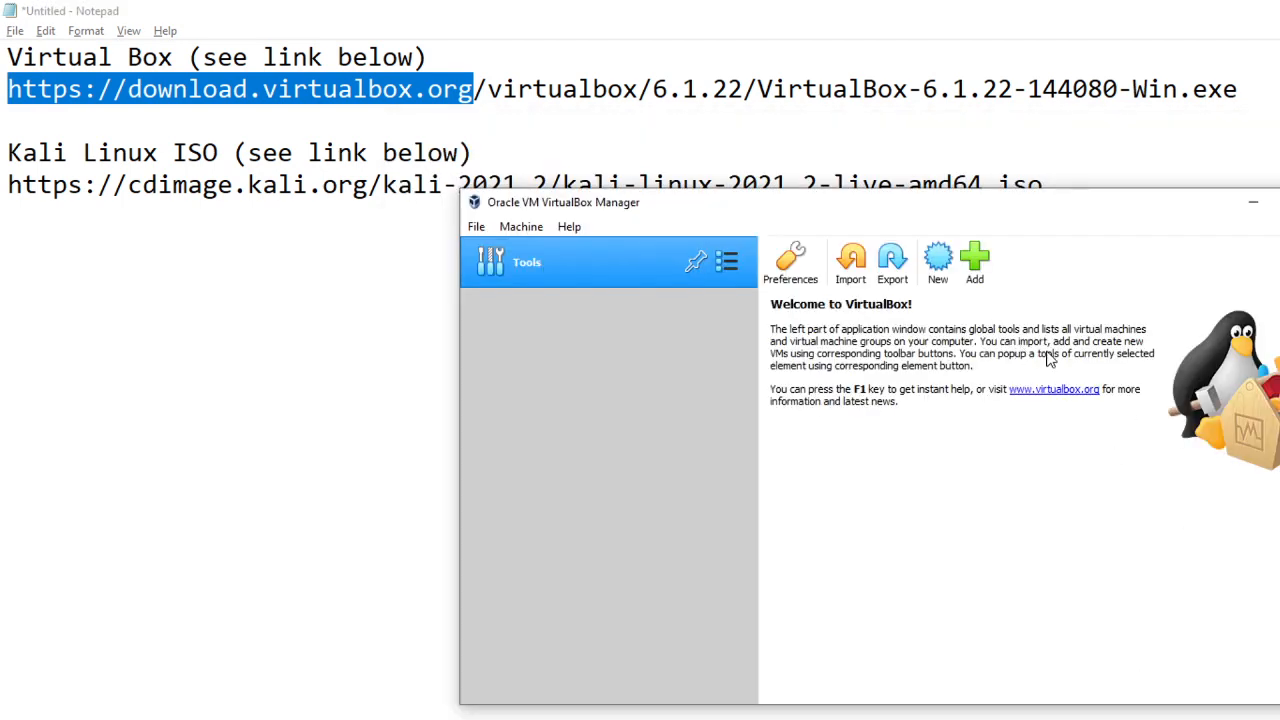
# - Start creating a new virtual machine named Kali, keeping the default machine folder
pyautogui.click(976, 262)
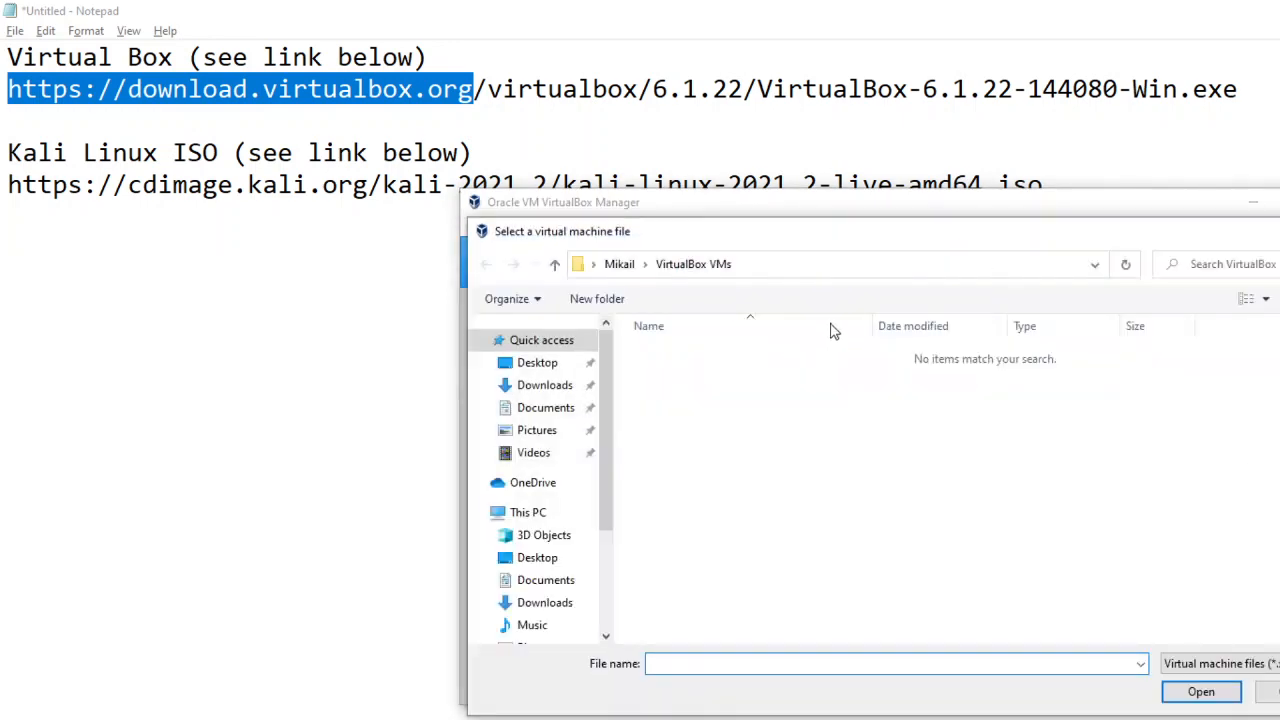
pyautogui.click(1274, 692)
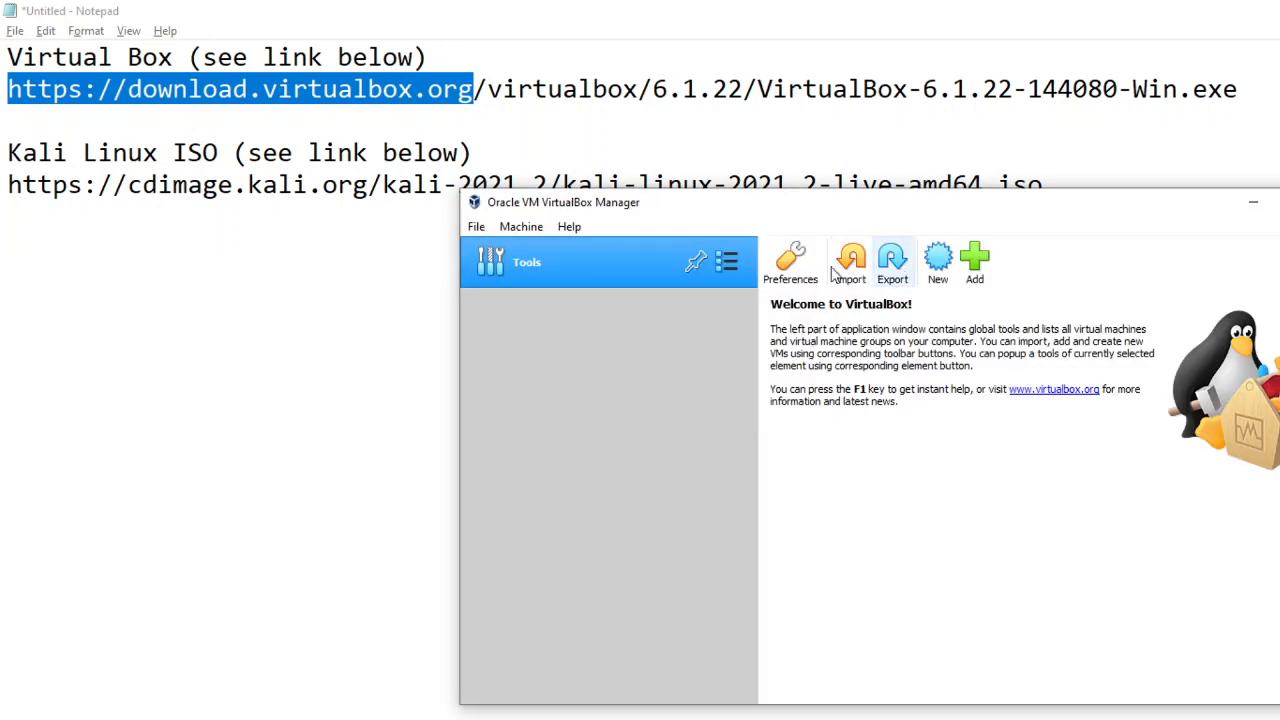
pyautogui.click(938, 260)
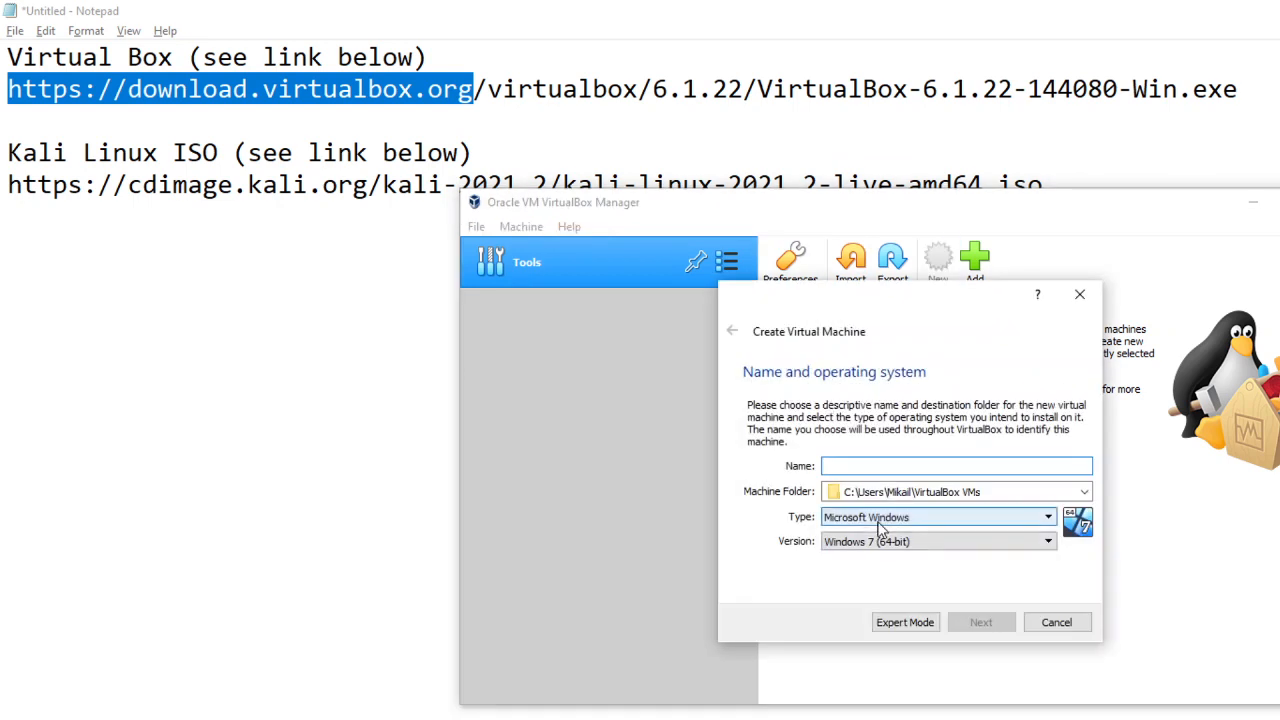
pyautogui.write('Kali')
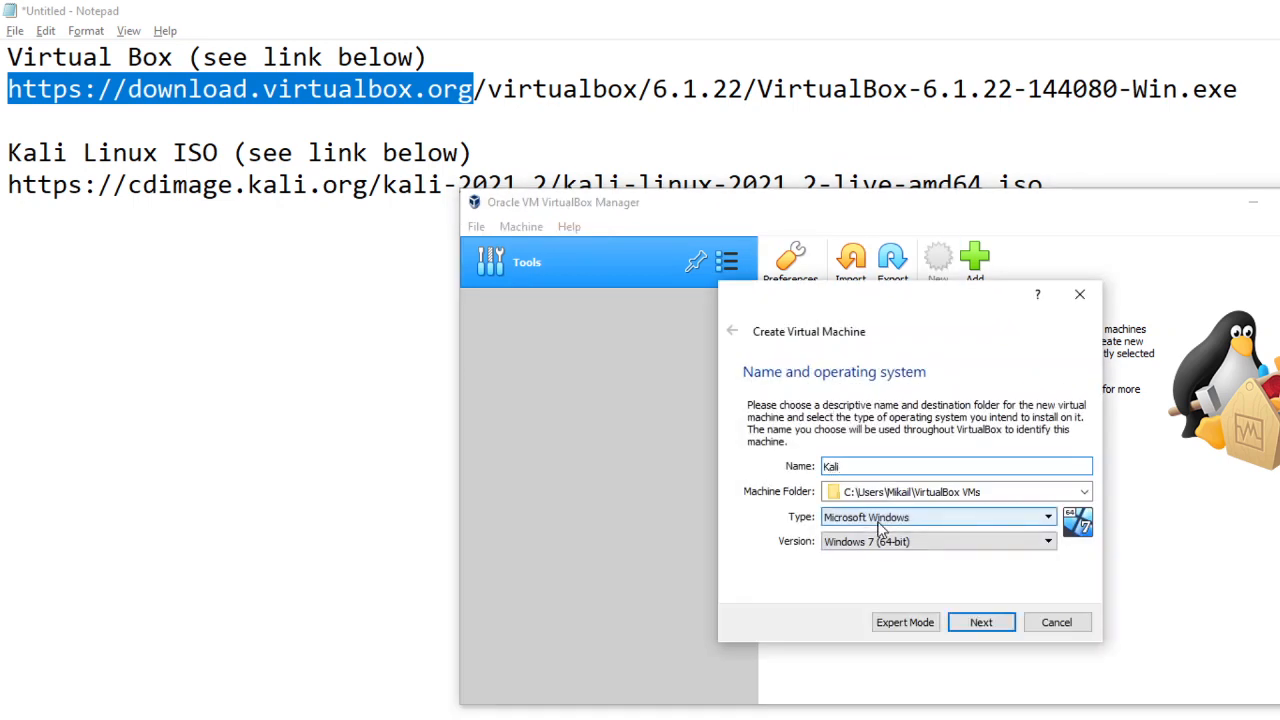
pyautogui.click(1024, 492)
pyautogui.moveTo(1031, 492); pyautogui.dragTo(804, 496)
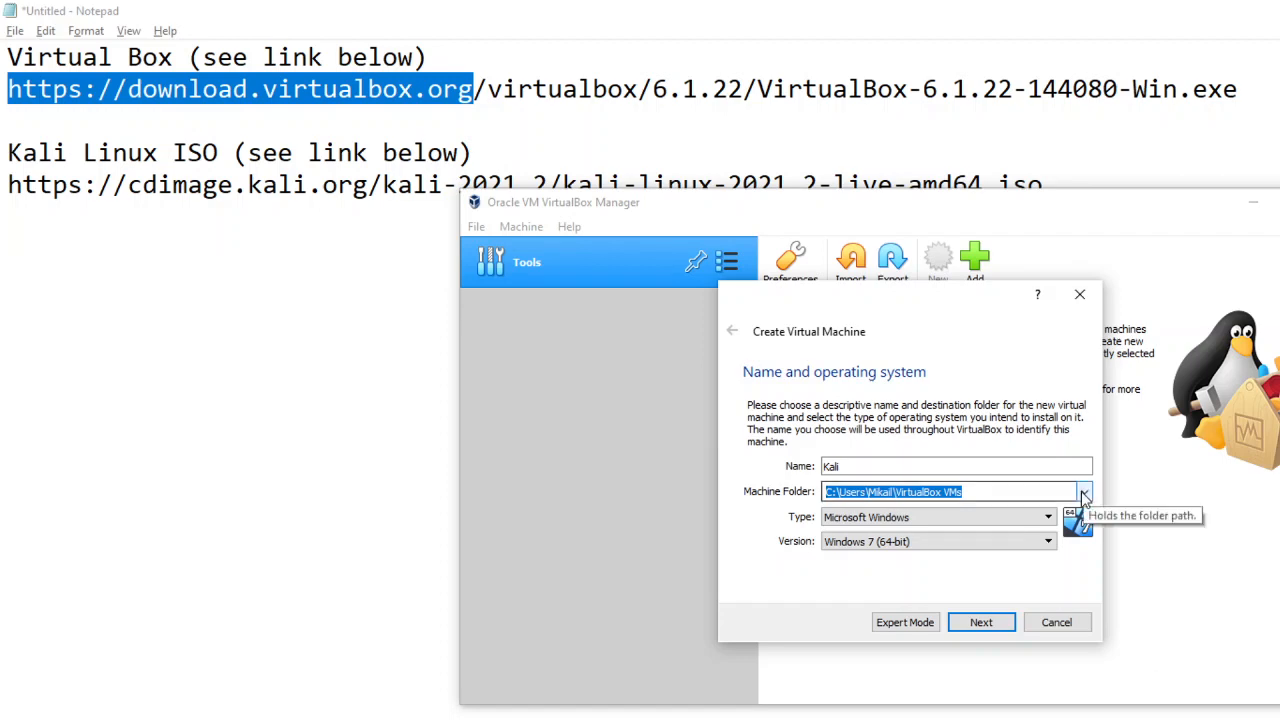
pyautogui.click(1035, 492)
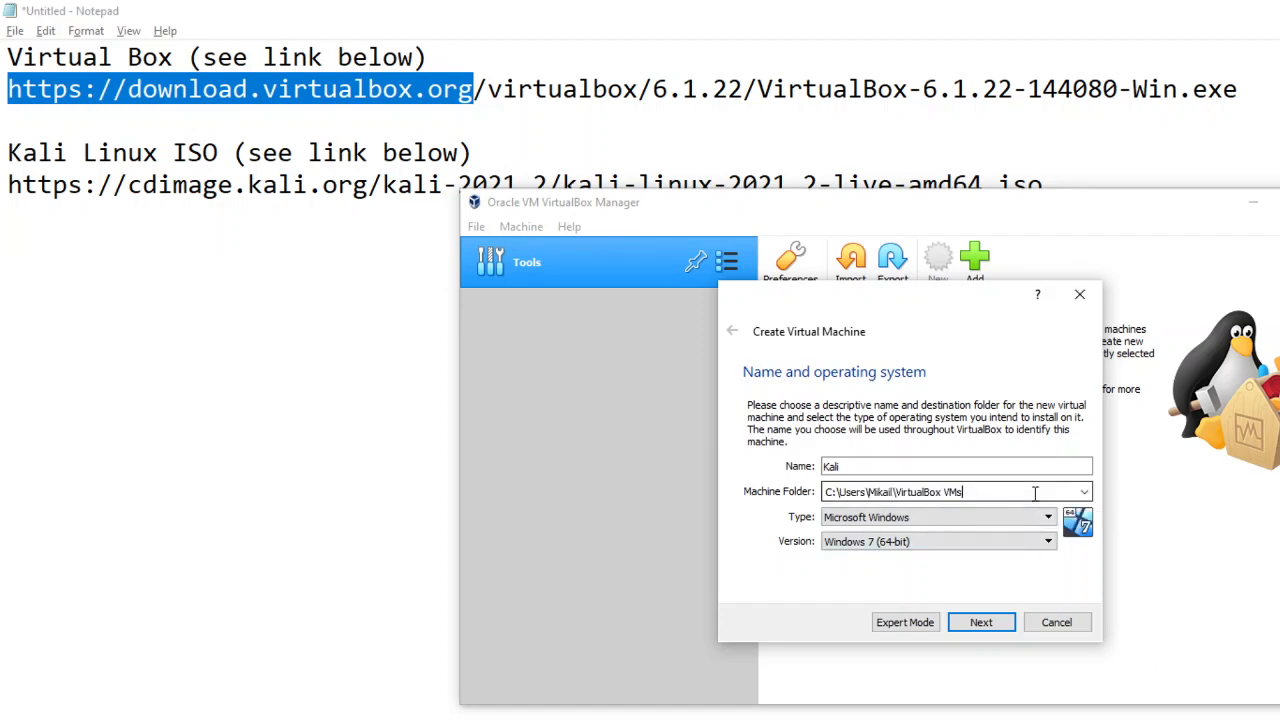
# - Set the virtual machine's type to Linux and its version to Other Linux (64-bit), and continue to the memory size
pyautogui.click(1019, 518)
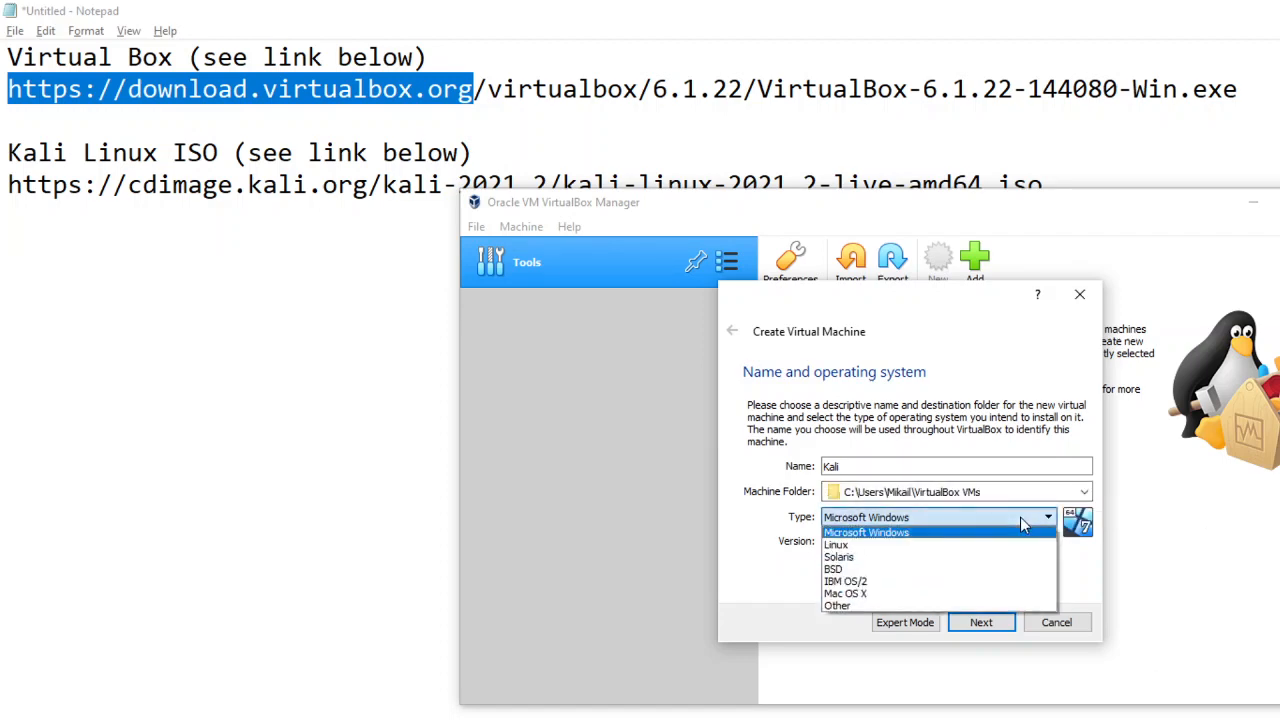
pyautogui.click(980, 545)
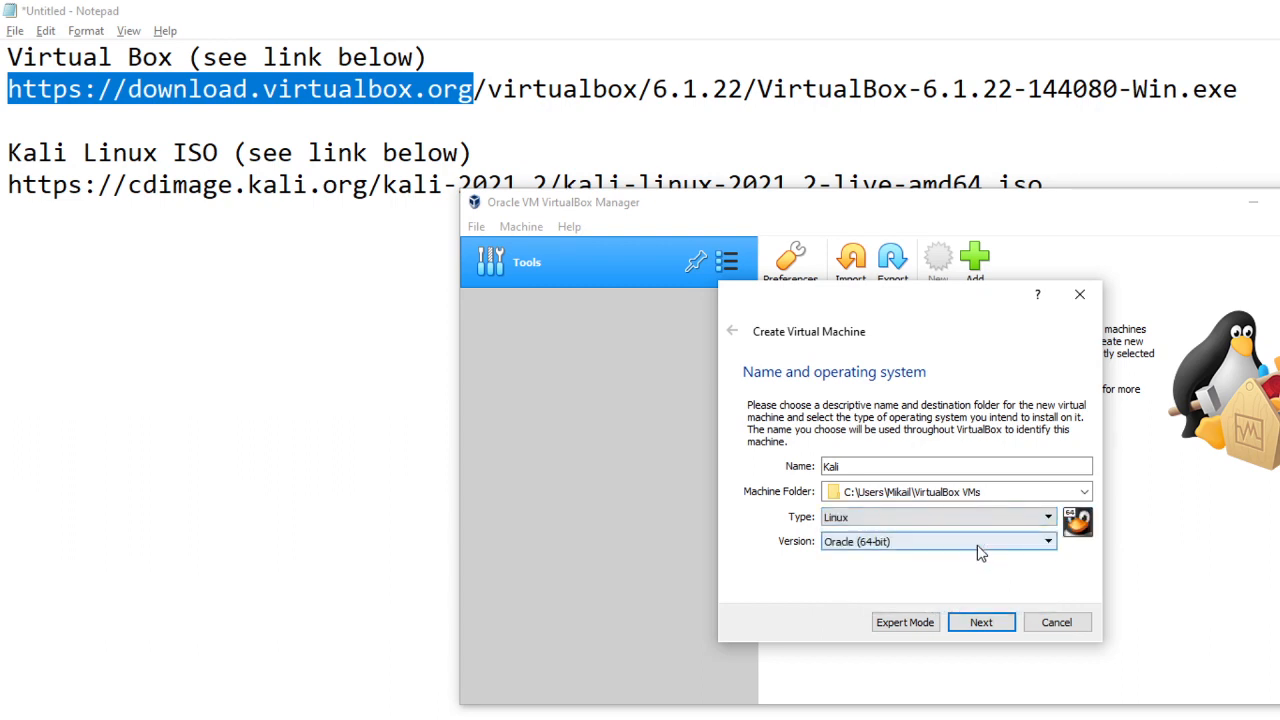
pyautogui.click(1043, 545)
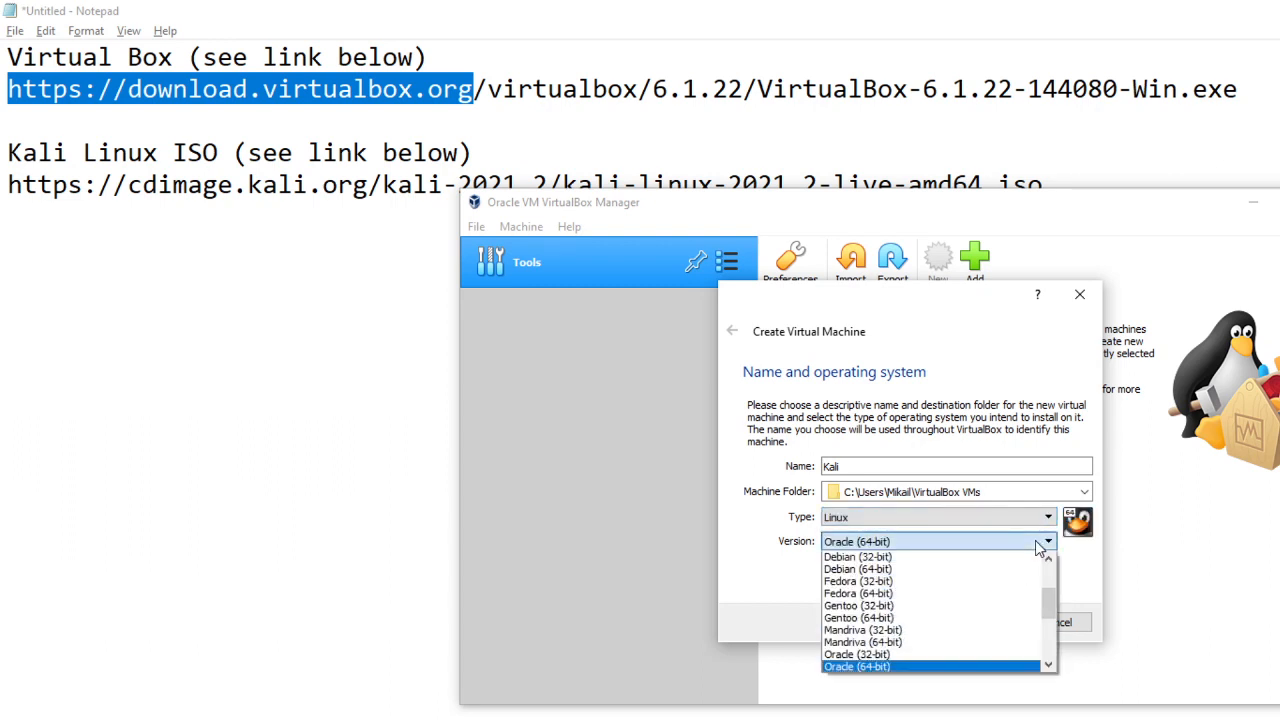
pyautogui.scroll(-2, 1030, 594)
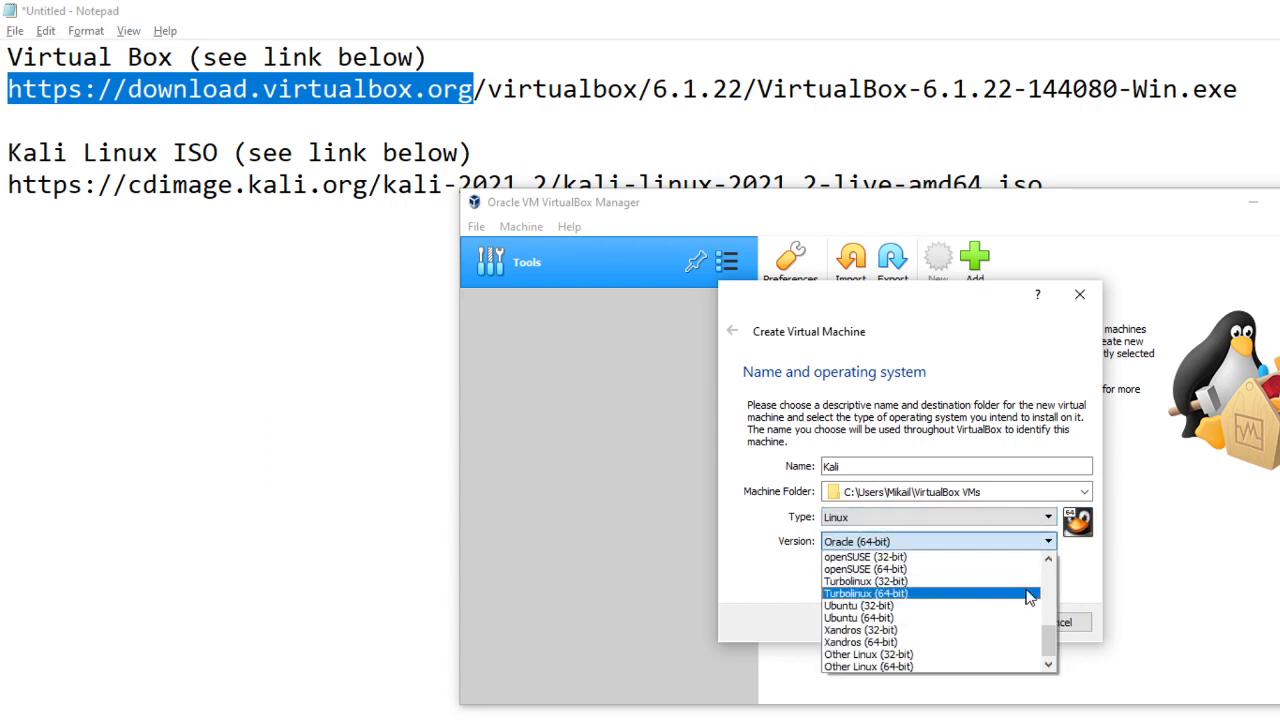
pyautogui.click(968, 667)
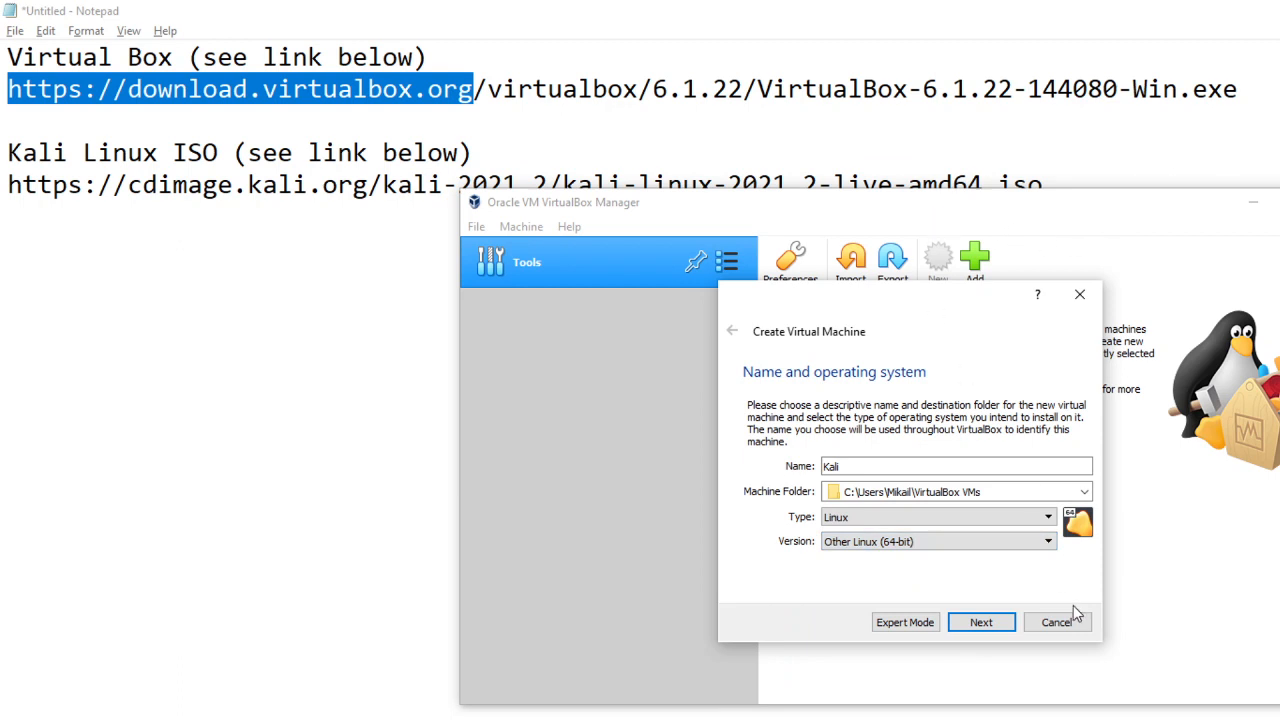
pyautogui.click(981, 623)
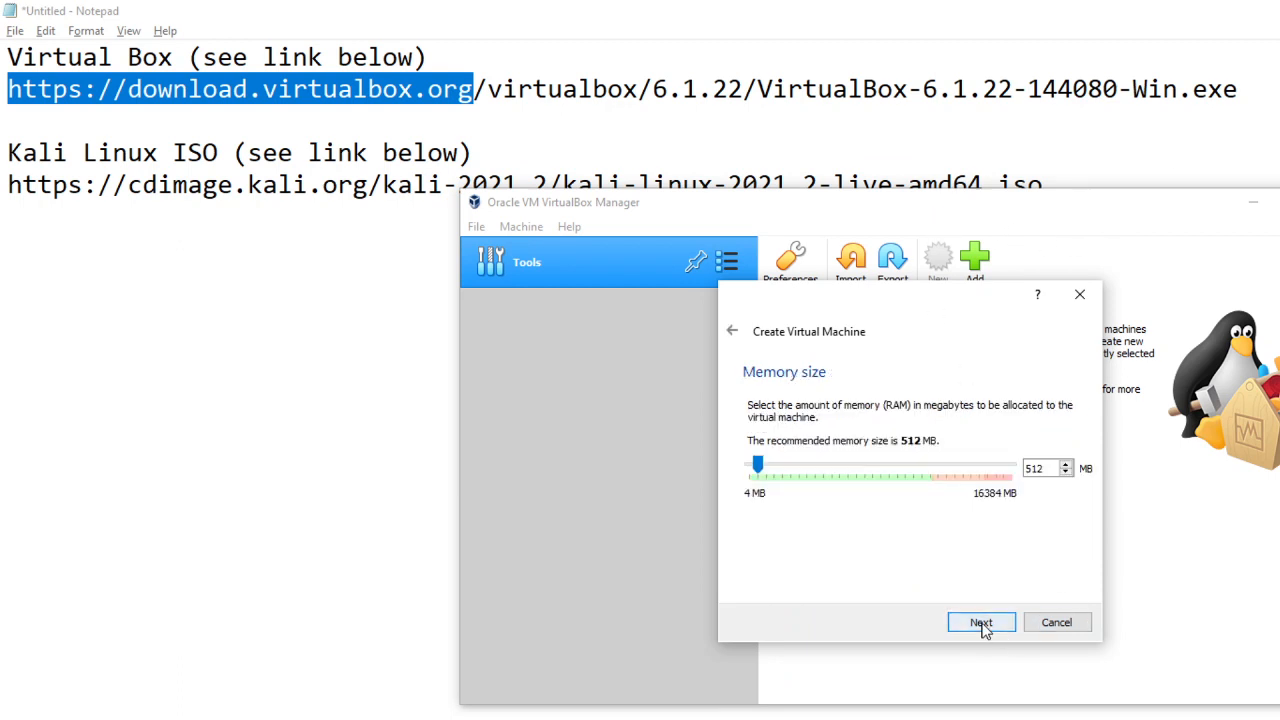
# - Raise the virtual machine's memory size to 4743 MB
pyautogui.click(808, 470)
pyautogui.click(829, 470)
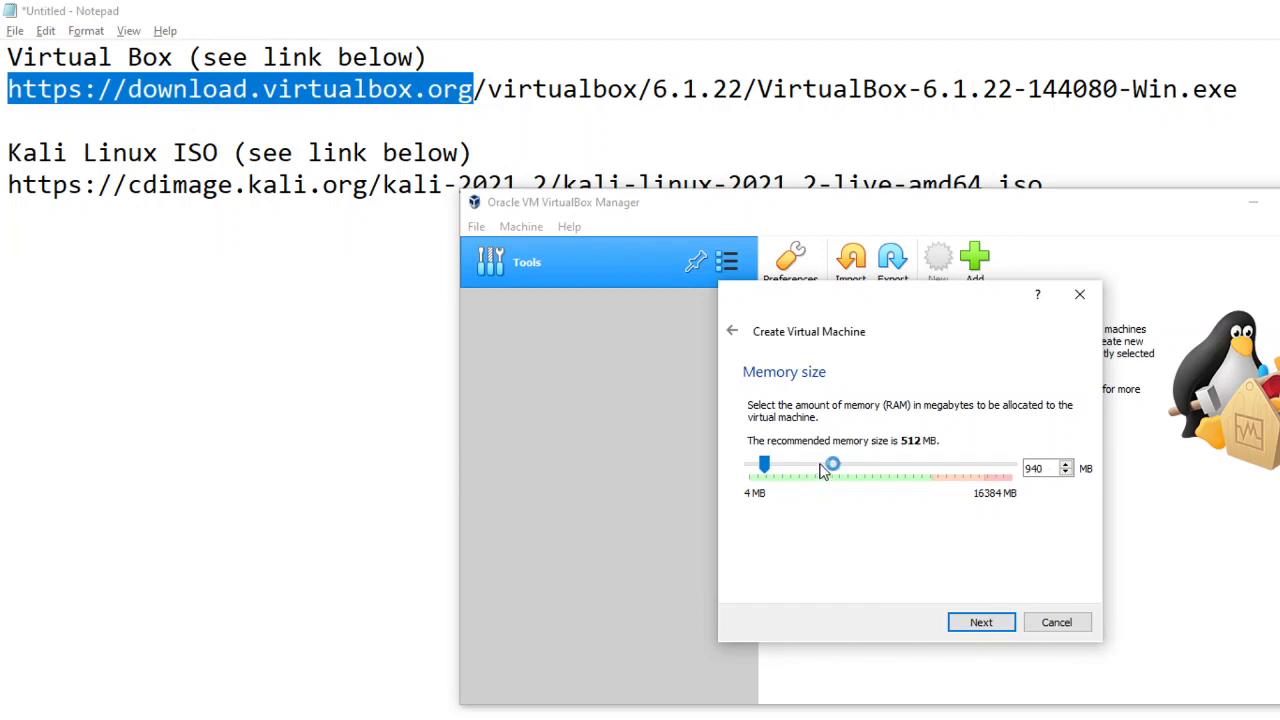
pyautogui.click(884, 471)
pyautogui.click(877, 471)
pyautogui.click(872, 472)
pyautogui.click(870, 472)
pyautogui.click(870, 472)
pyautogui.click(867, 473)
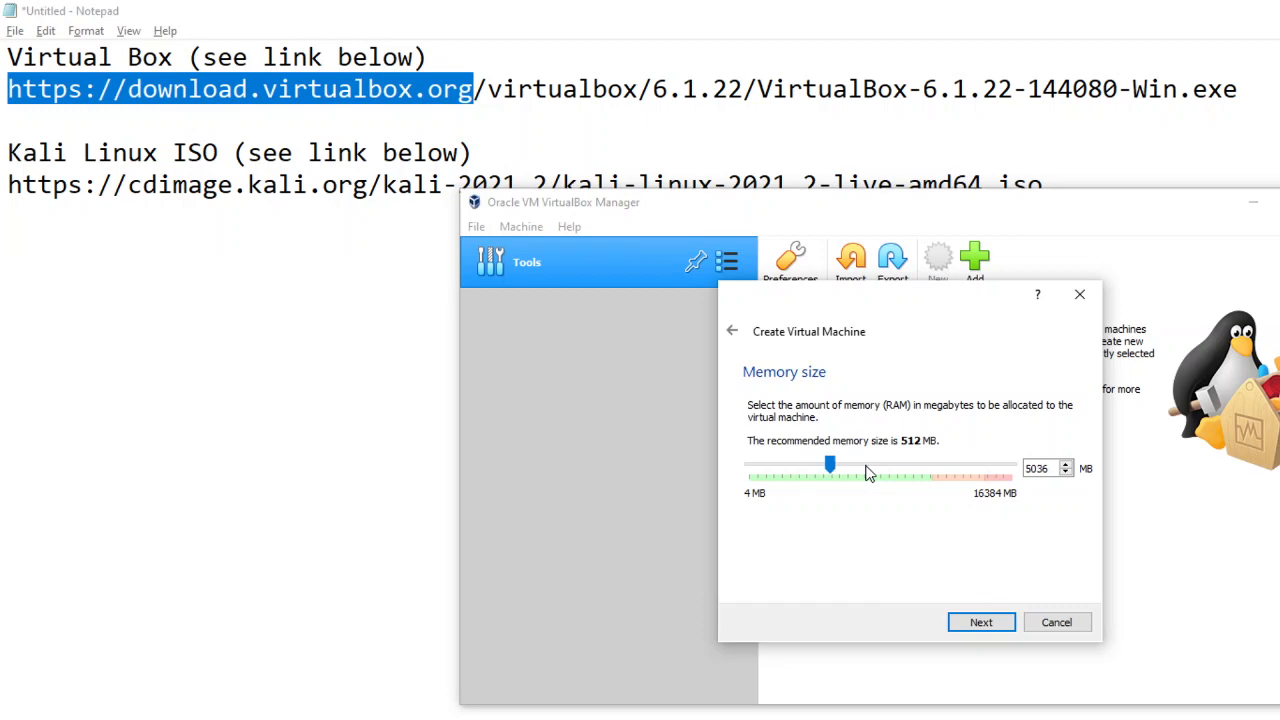
pyautogui.click(811, 469)
pyautogui.moveTo(820, 466)
pyautogui.mouseDown()
pyautogui.moveTo(877, 466)
pyautogui.moveTo(824, 466)
pyautogui.mouseUp()
# - Open Calculator and work out 2 GB and 4 GB in megabytes by multiplying each by 1024
pyautogui.press('super+r')
pyautogui.write('calc')
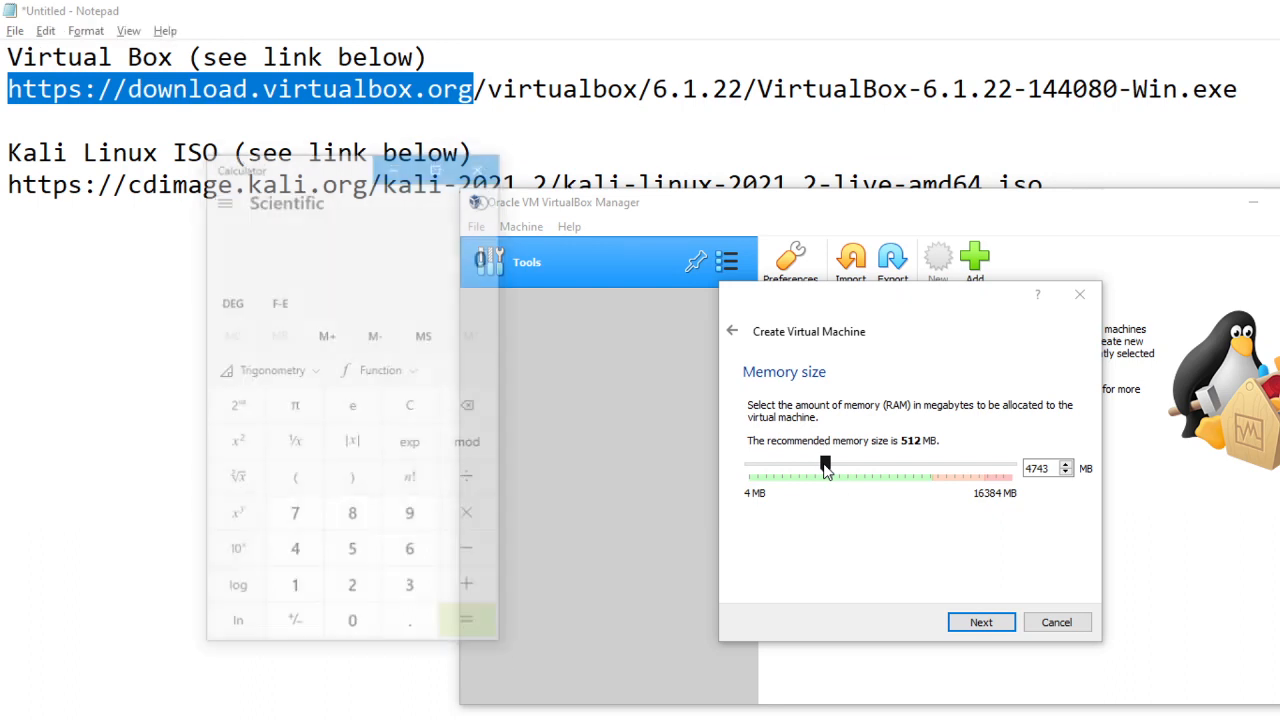
pyautogui.write('1024*4')
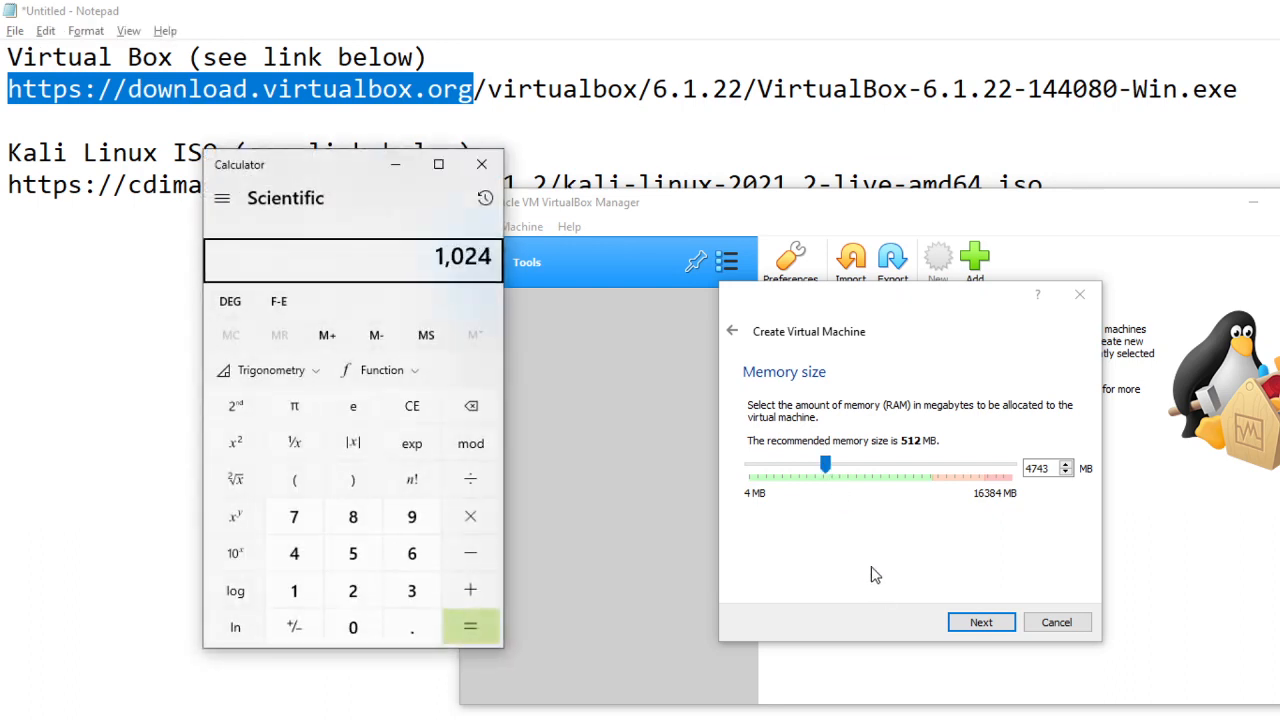
pyautogui.press('Return')
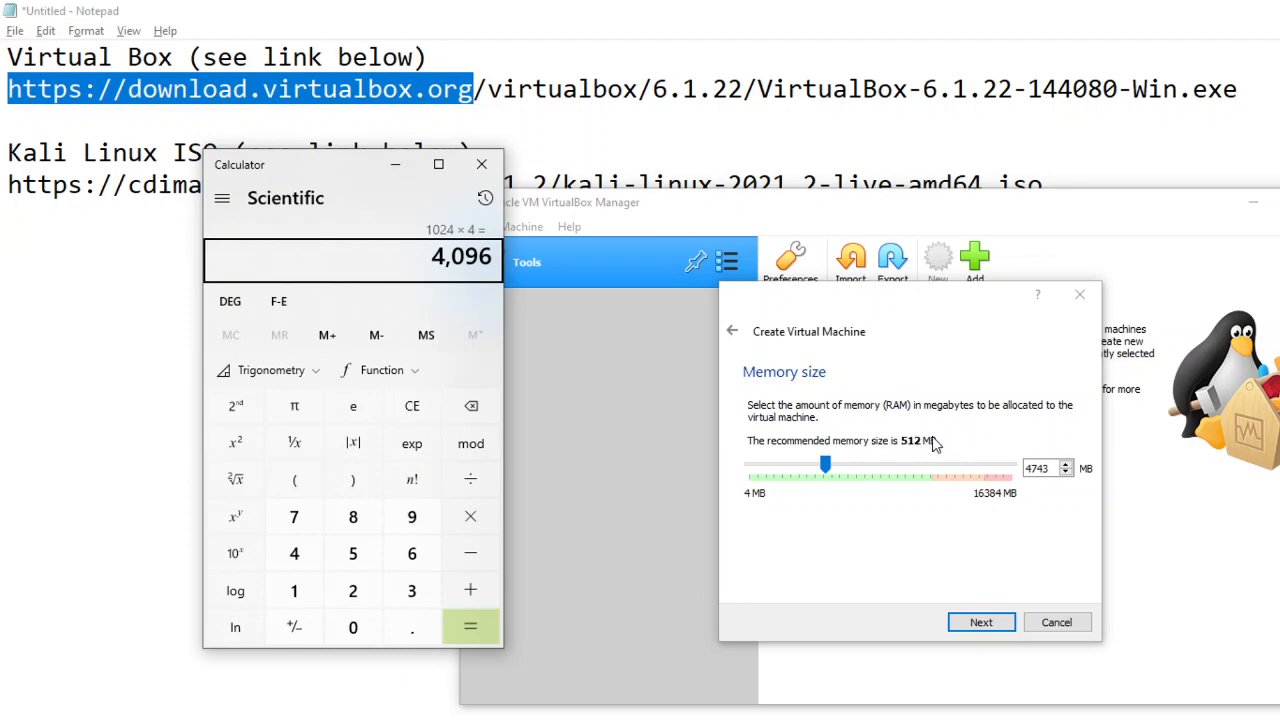
pyautogui.write('2')
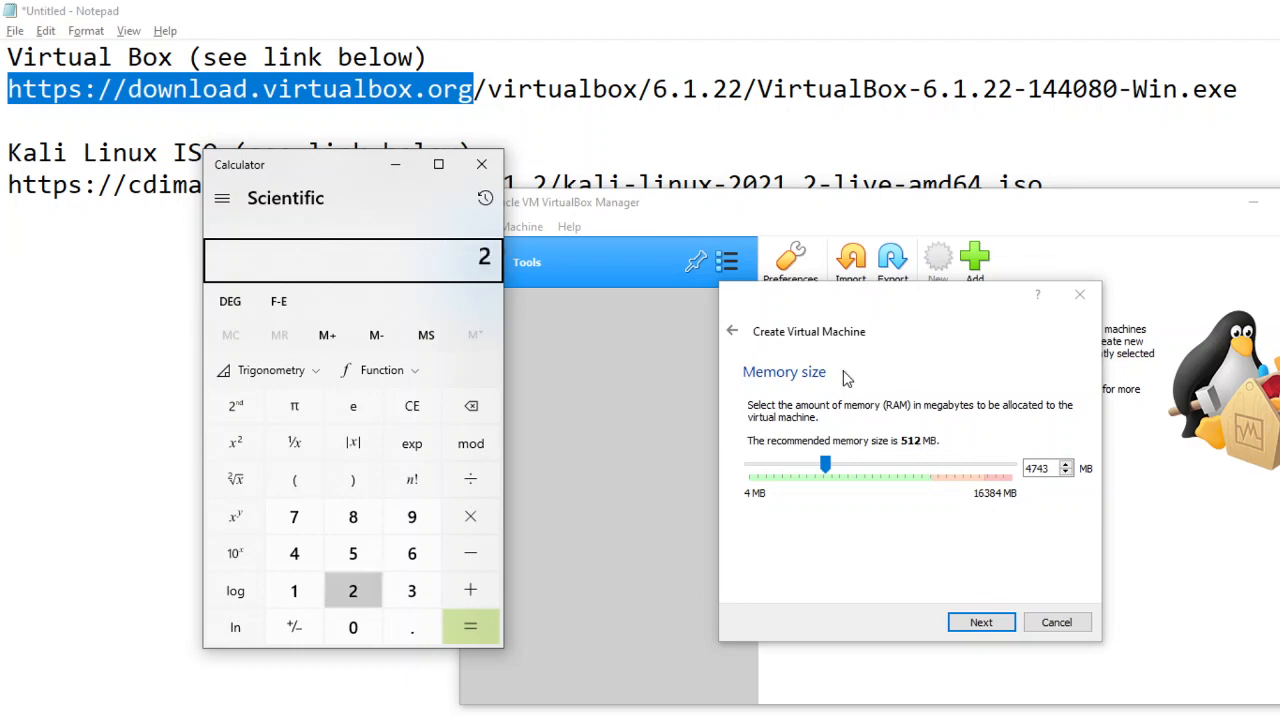
pyautogui.write('*1024')
pyautogui.press('Return')
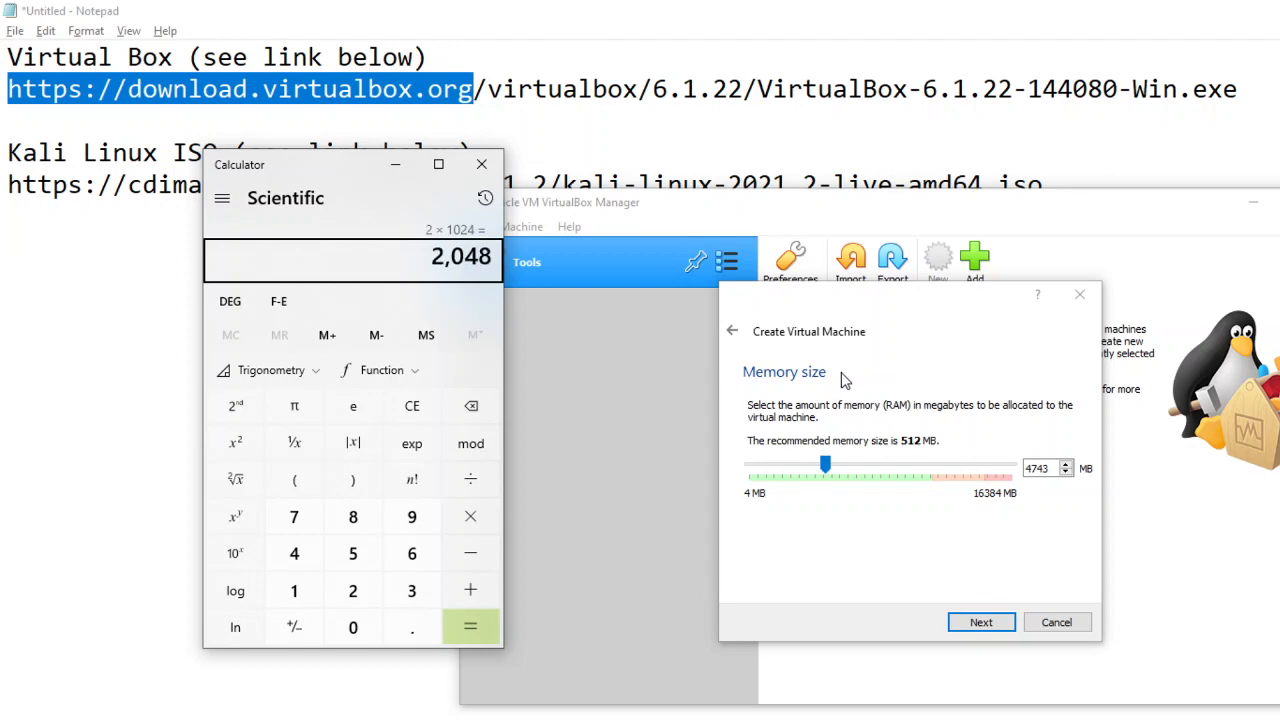
pyautogui.press('Escape')
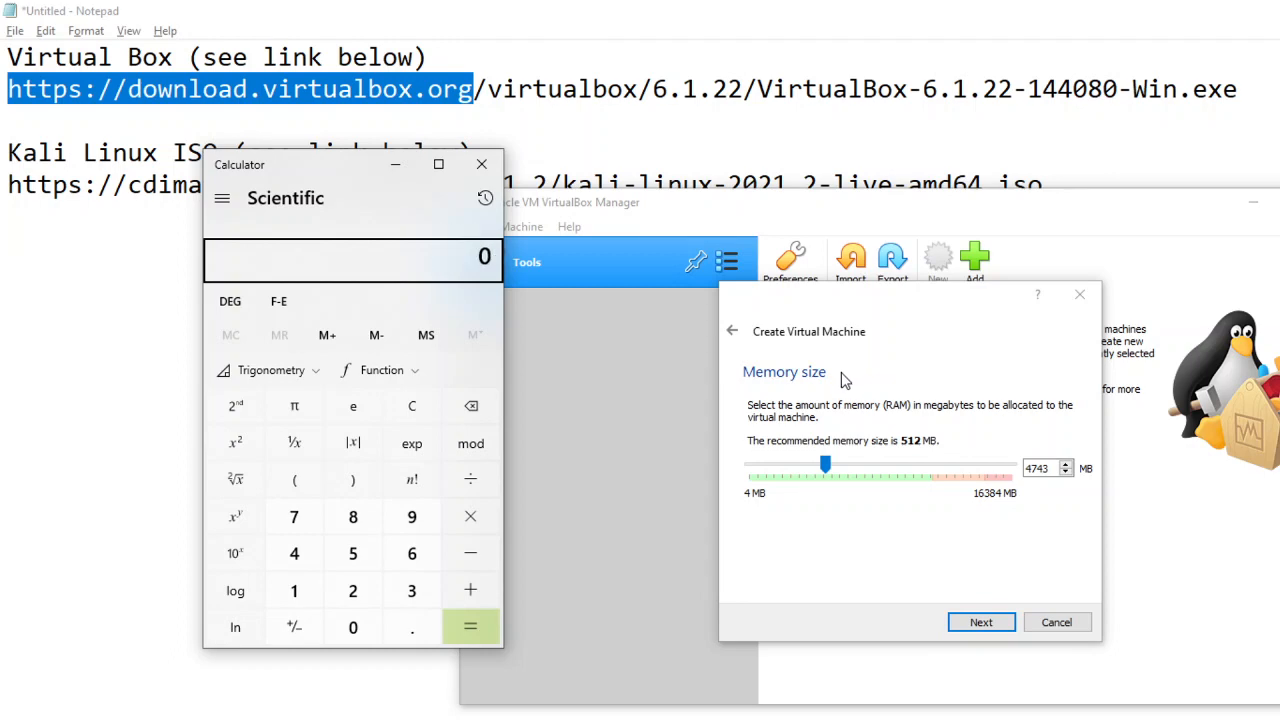
pyautogui.write('4*1024')
pyautogui.press('Return')
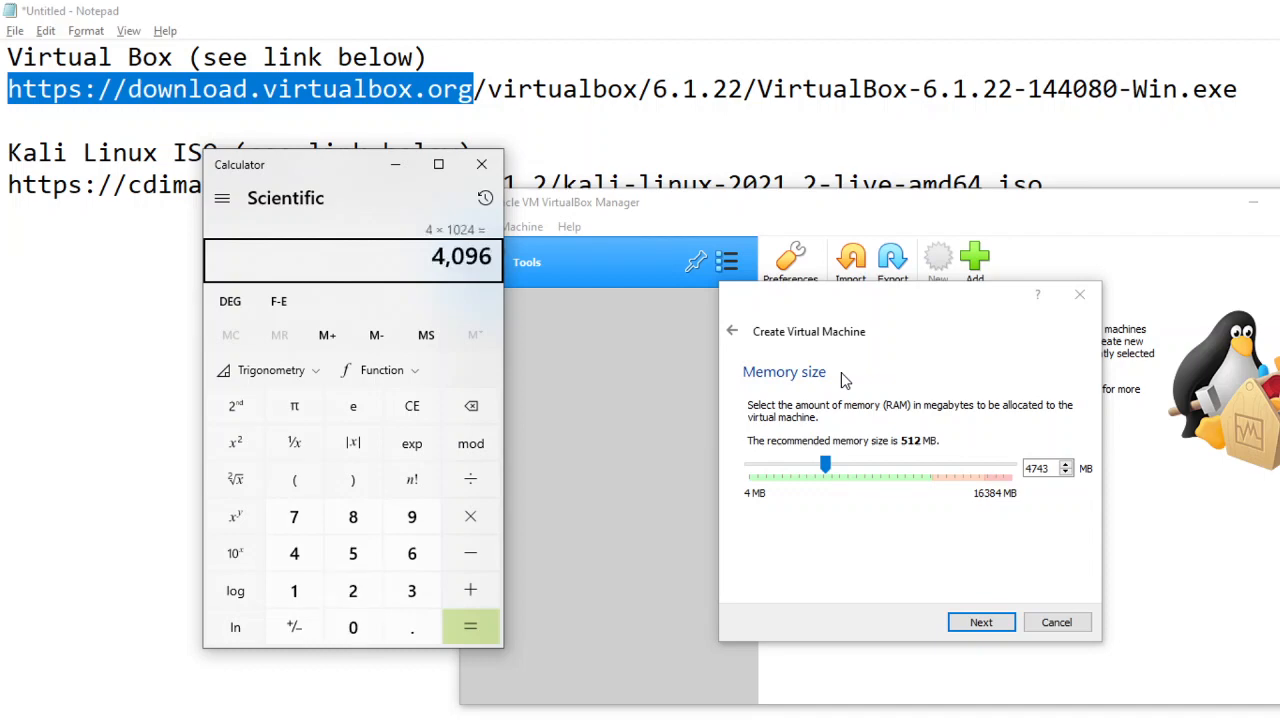
# - Set the memory size to 4096 MB and choose to create a virtual hard disk now
pyautogui.click(1055, 467)
pyautogui.doubleClick(1055, 467)
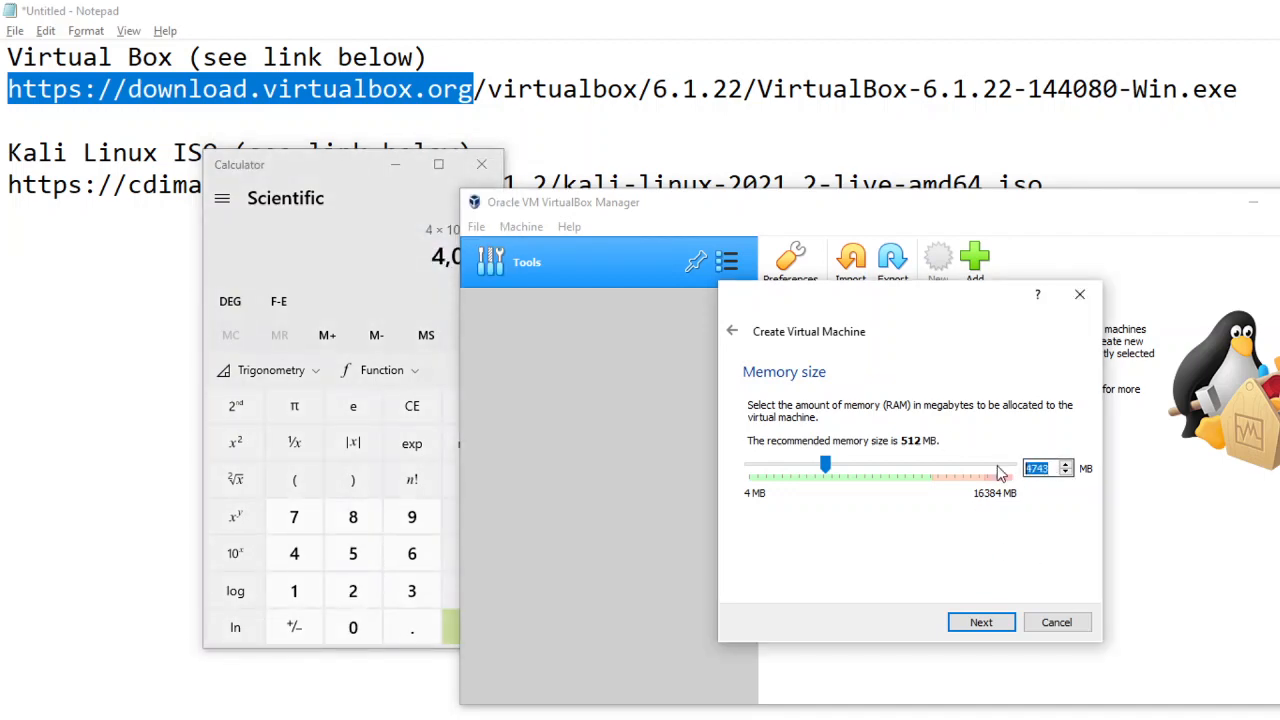
pyautogui.write('4096')
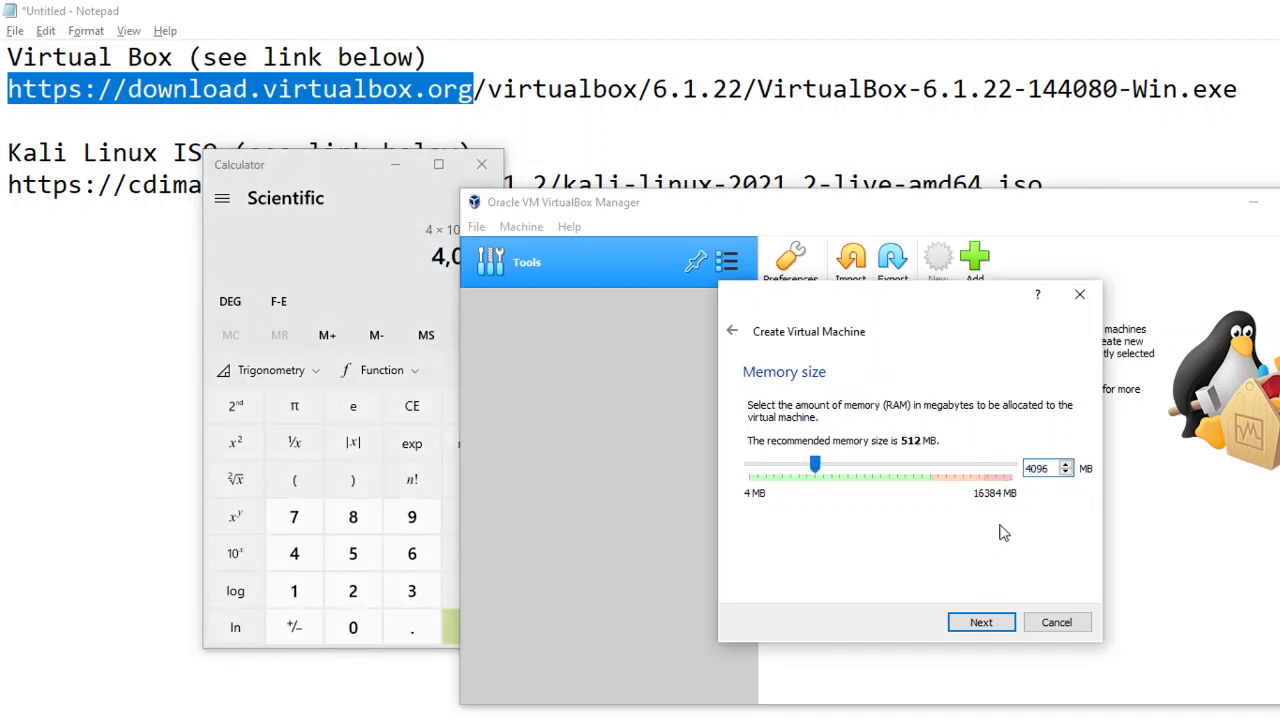
pyautogui.click(988, 626)
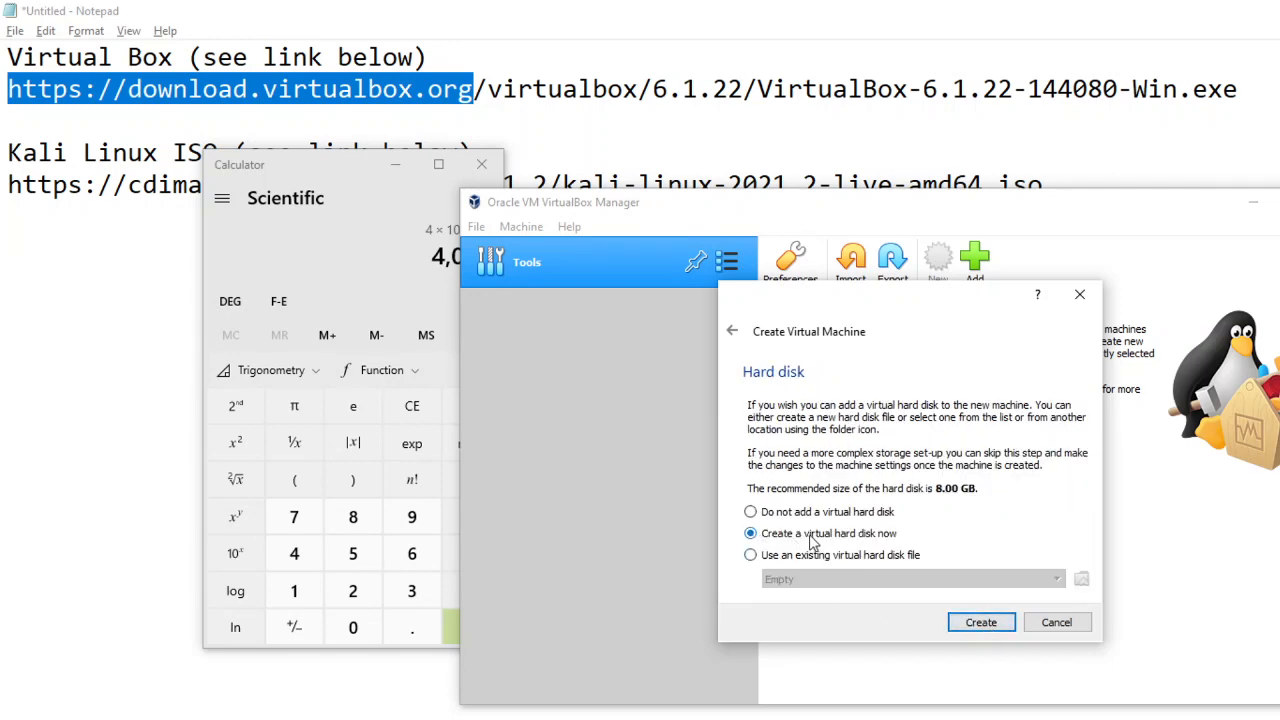
pyautogui.click(990, 625)
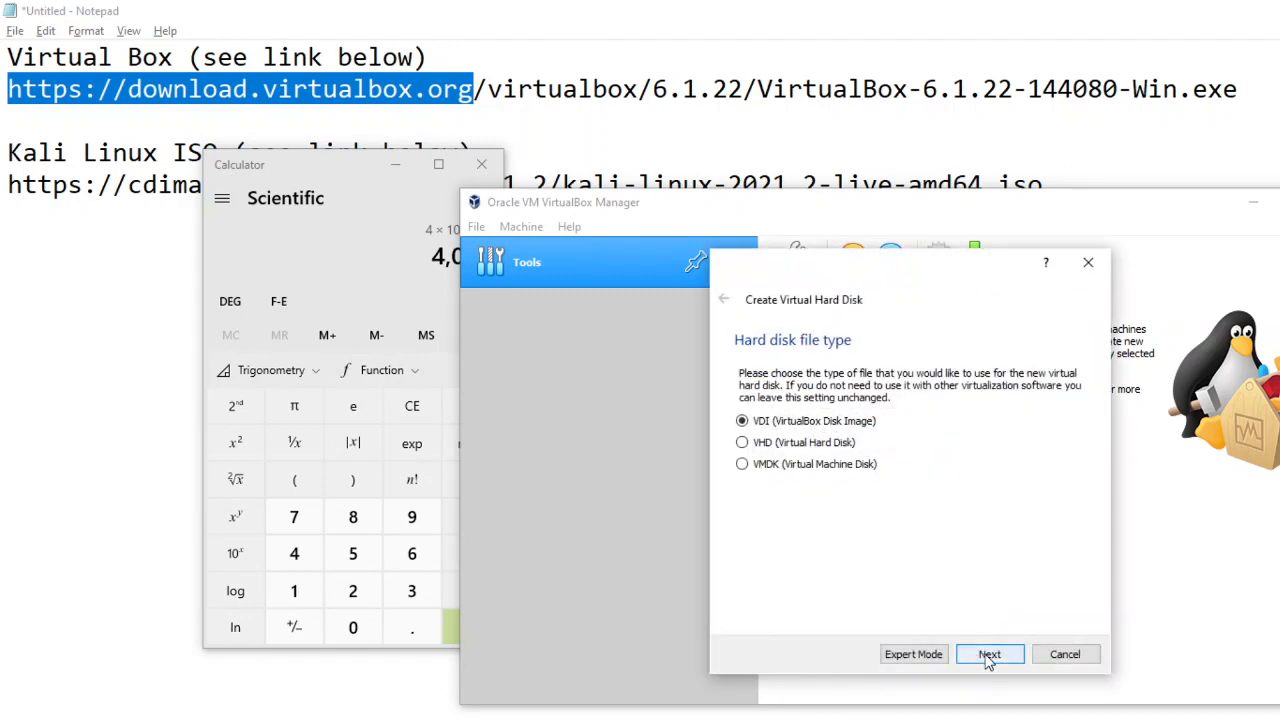
# - Create the virtual hard disk as a dynamically allocated VDI of 8.00 GB, keeping the default file location
pyautogui.click(989, 658)
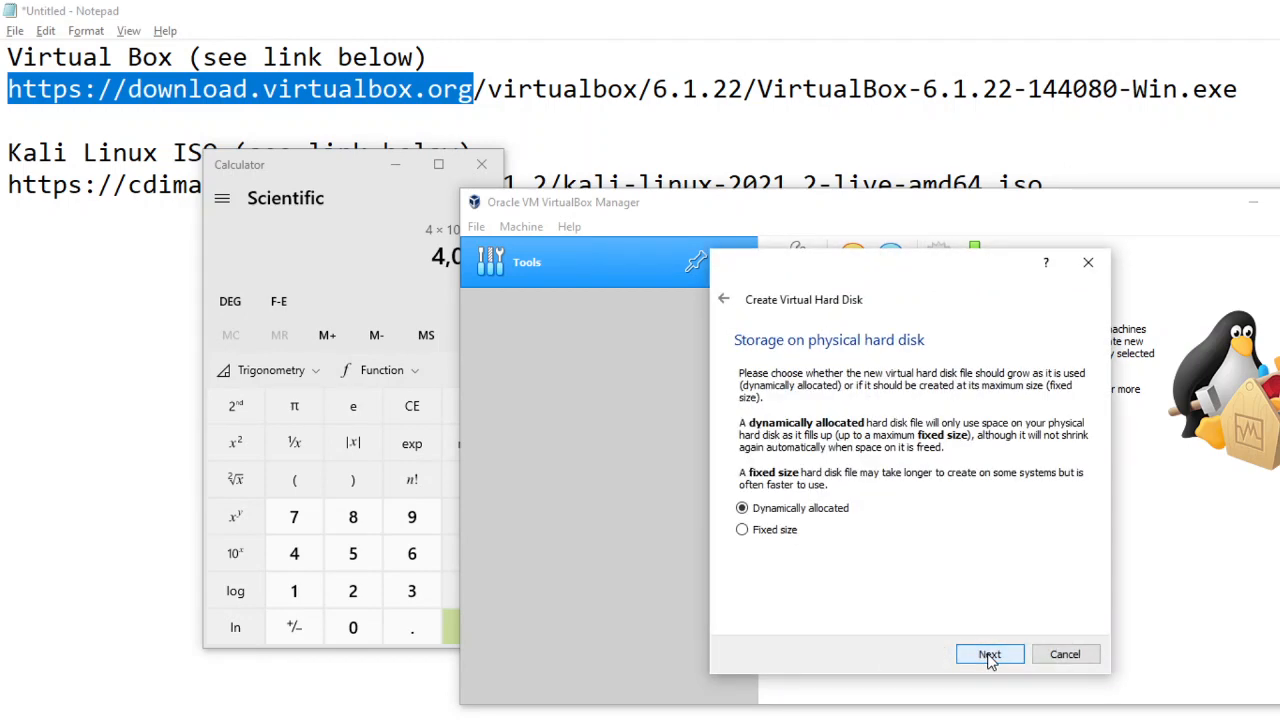
pyautogui.click(990, 658)
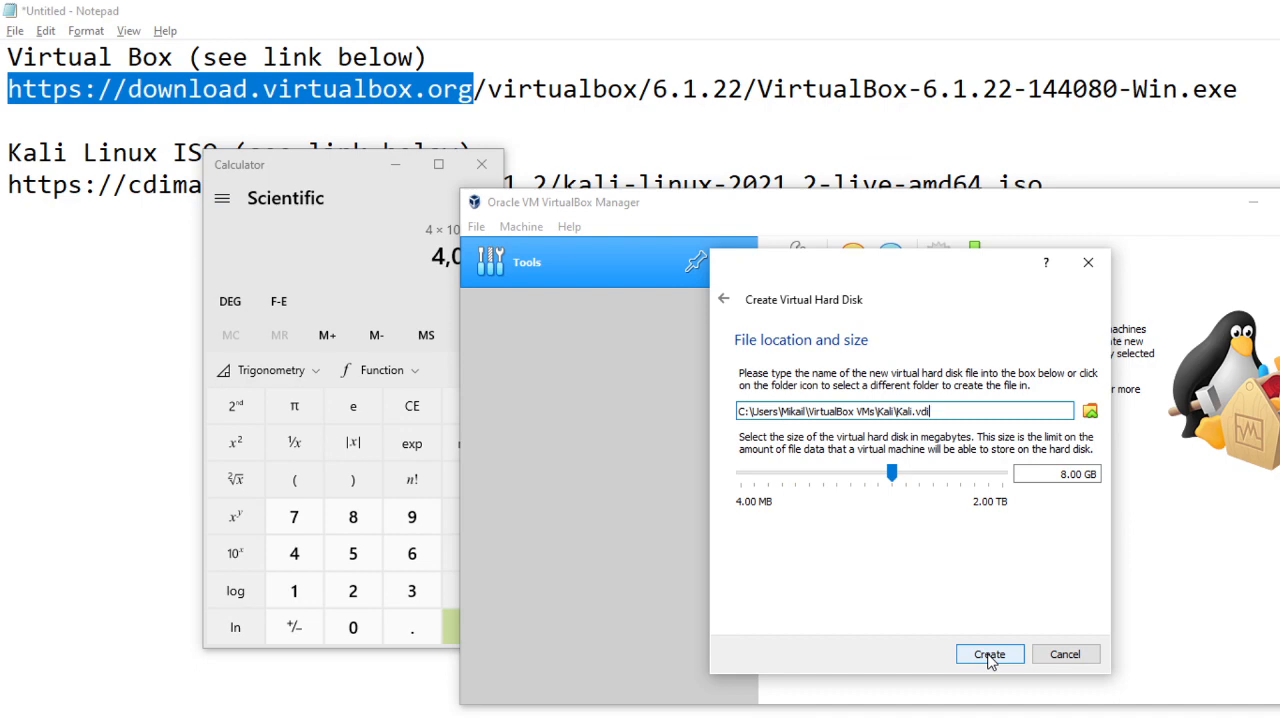
pyautogui.click(989, 658)
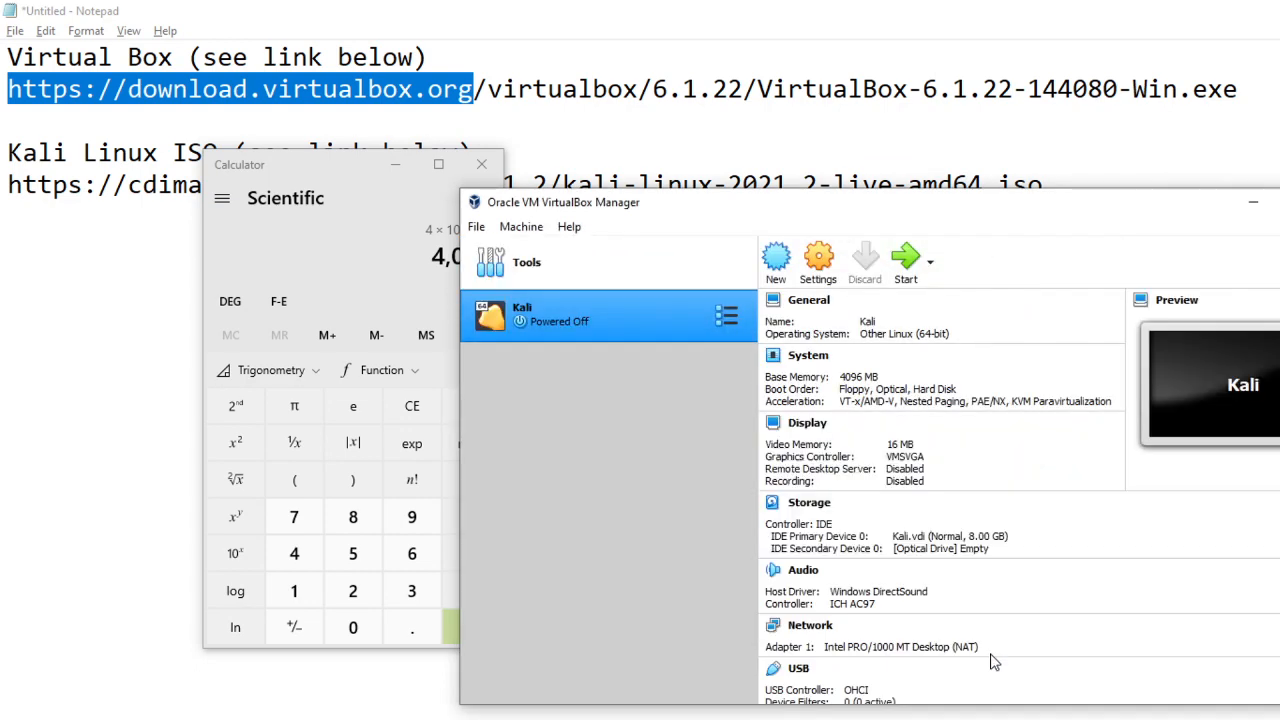
# - Open the Kali machine's settings, review the general options, and set the number of processors to 2
pyautogui.click(815, 273)
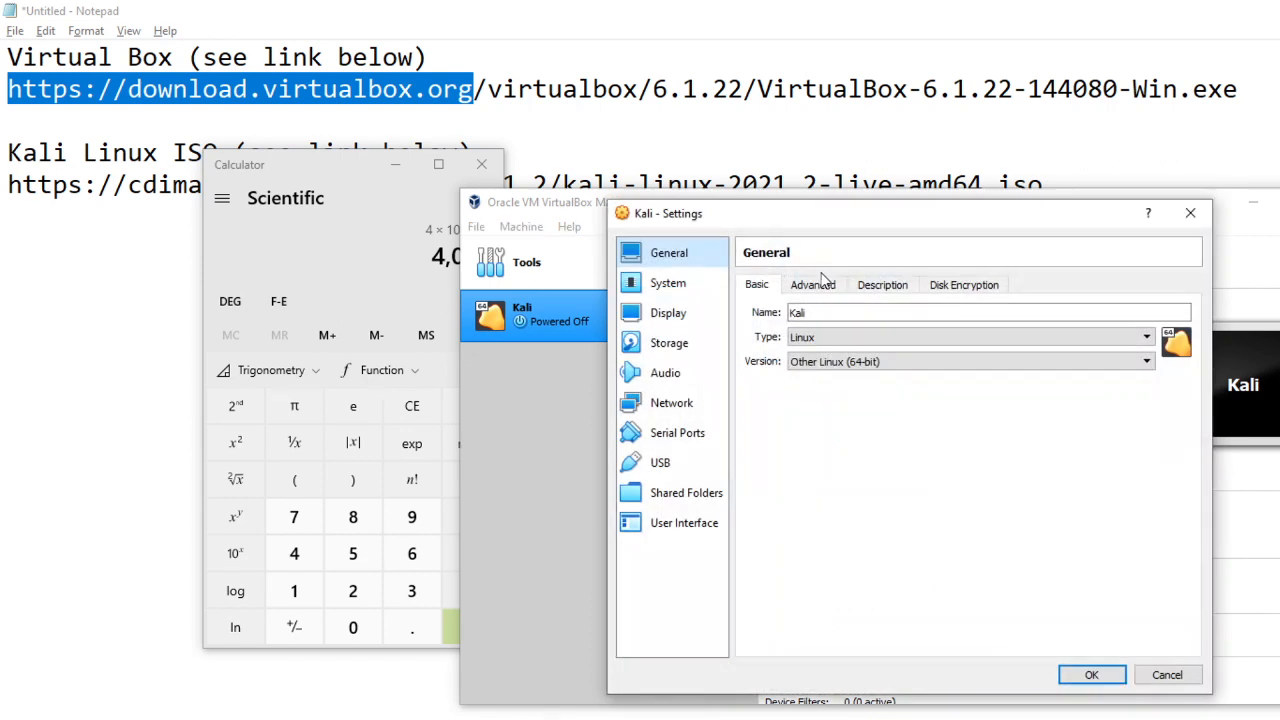
pyautogui.click(810, 287)
pyautogui.click(884, 287)
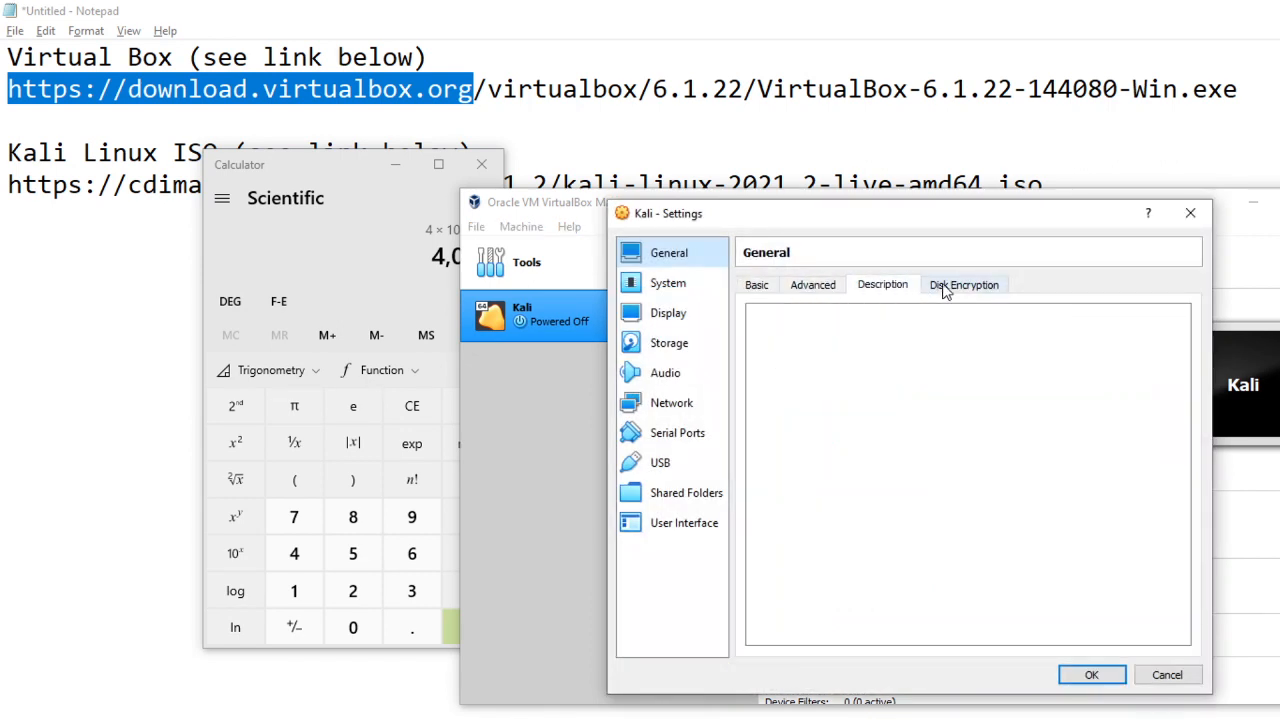
pyautogui.click(950, 287)
pyautogui.click(760, 287)
pyautogui.click(668, 283)
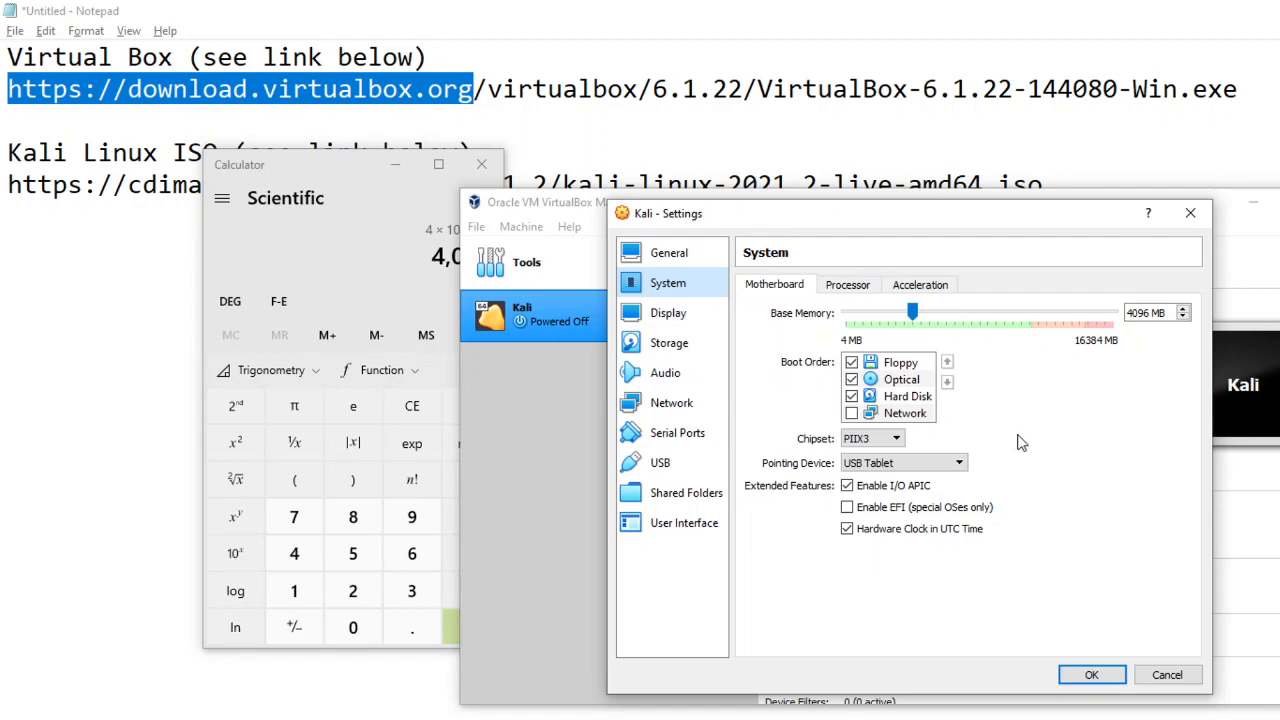
pyautogui.click(843, 288)
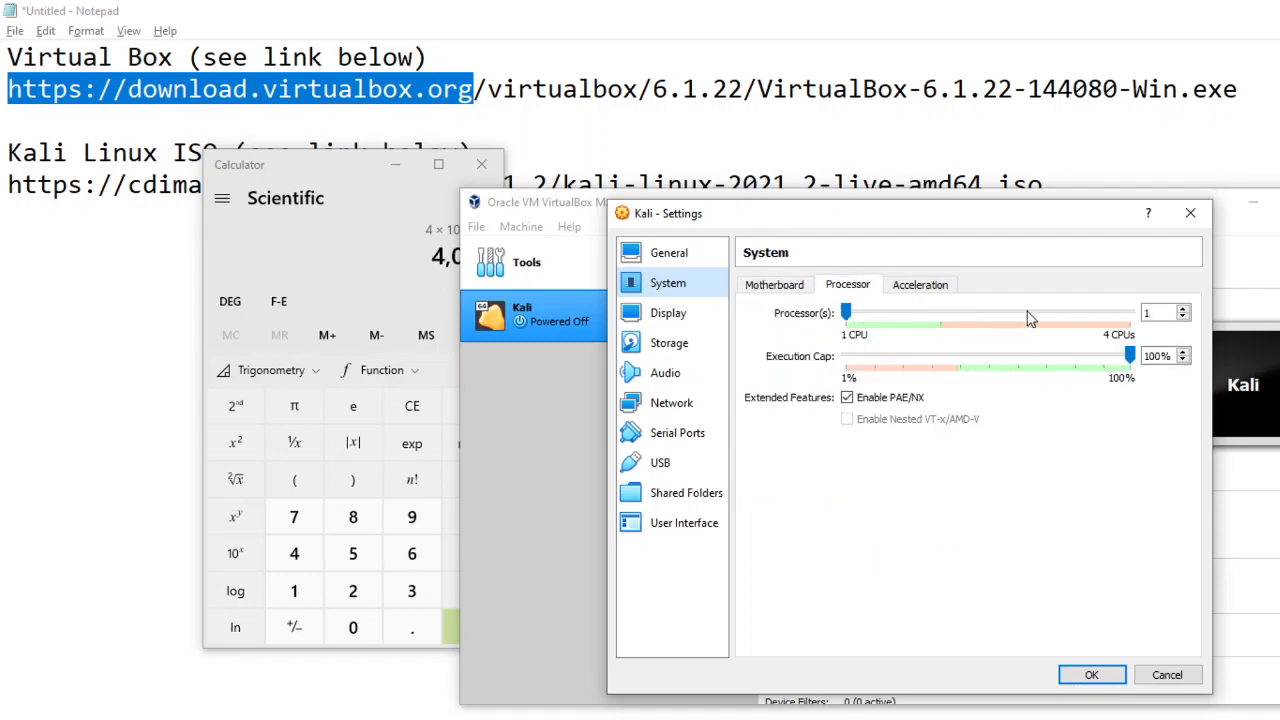
pyautogui.click(942, 317)
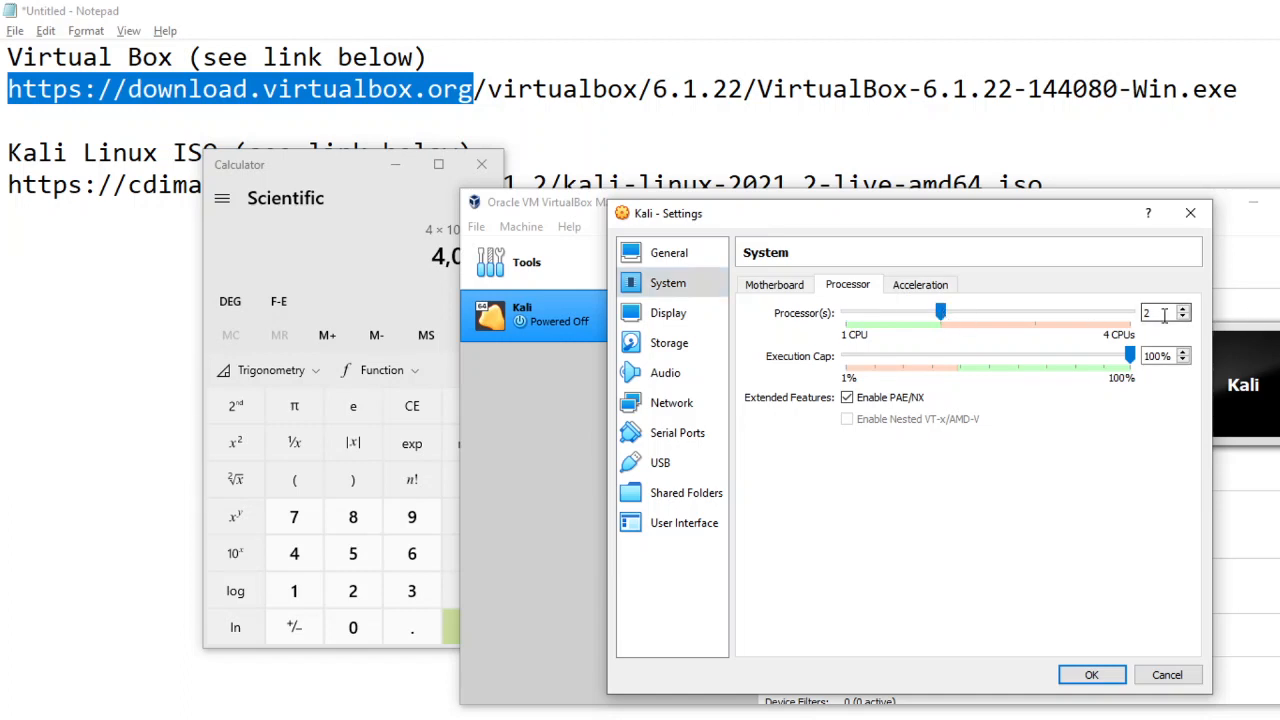
pyautogui.moveTo(1161, 315); pyautogui.dragTo(1130, 315)
# - Check the acceleration options and raise the display's video memory to 128 MB
pyautogui.click(926, 287)
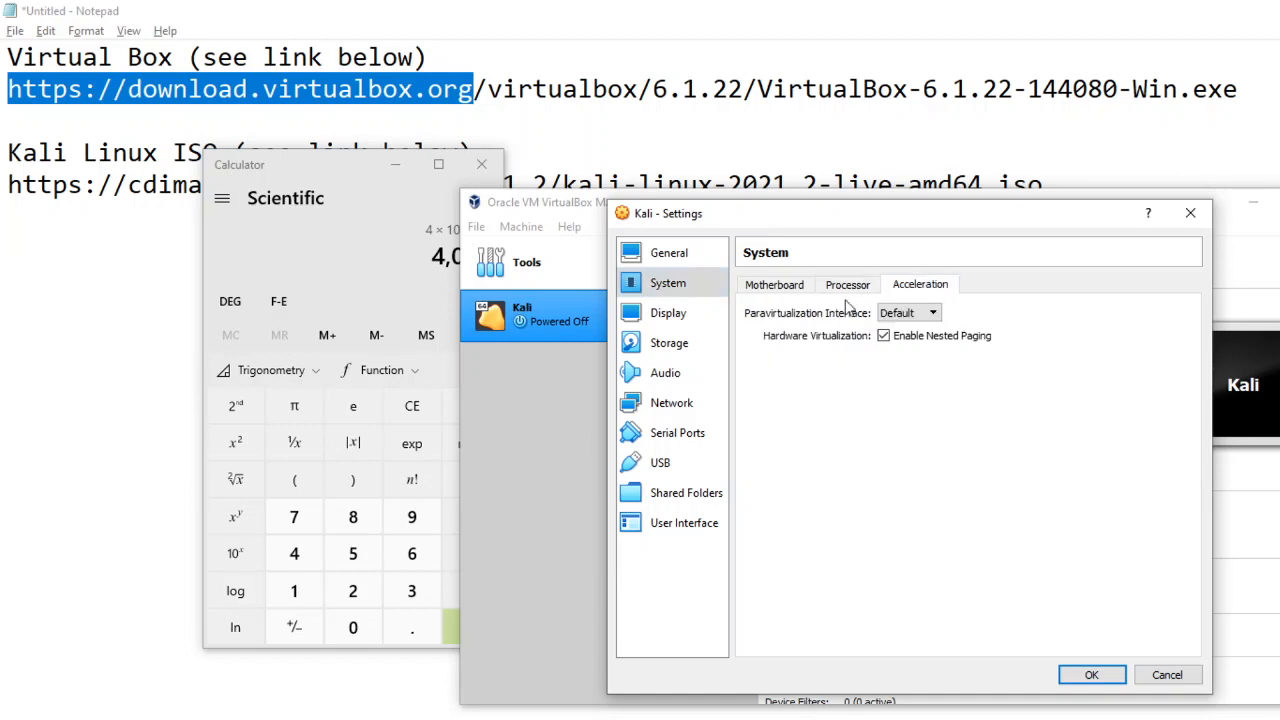
pyautogui.click(668, 314)
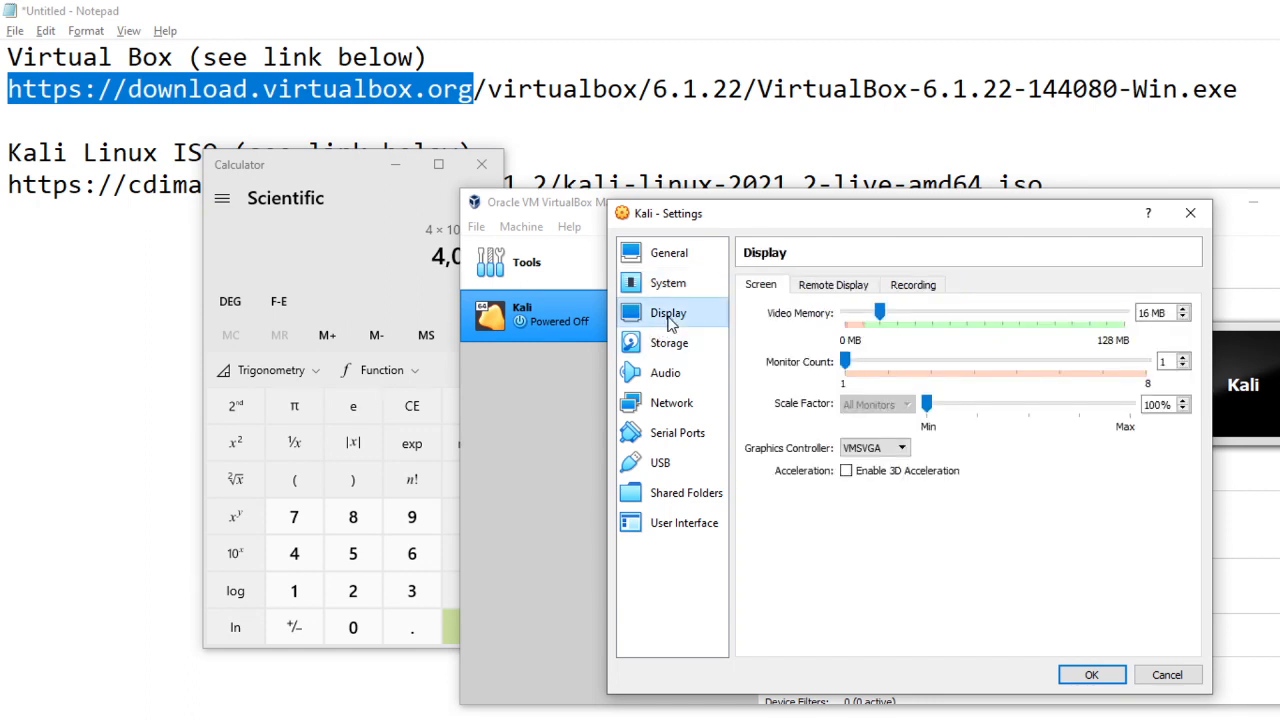
pyautogui.moveTo(879, 313); pyautogui.dragTo(1128, 316)
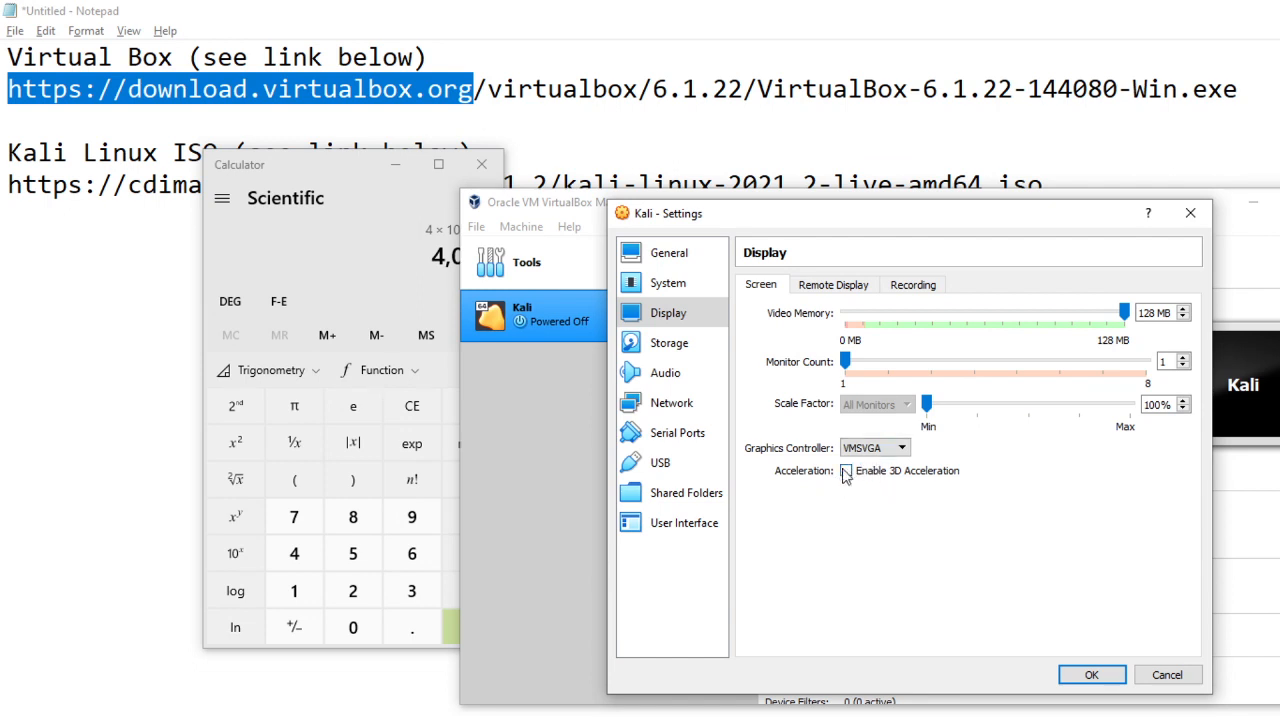
# - Open the machine's storage settings and locate kali-linux-2021.1-live-amd64.iso in its downloads folder in File Explorer
pyautogui.click(693, 345)
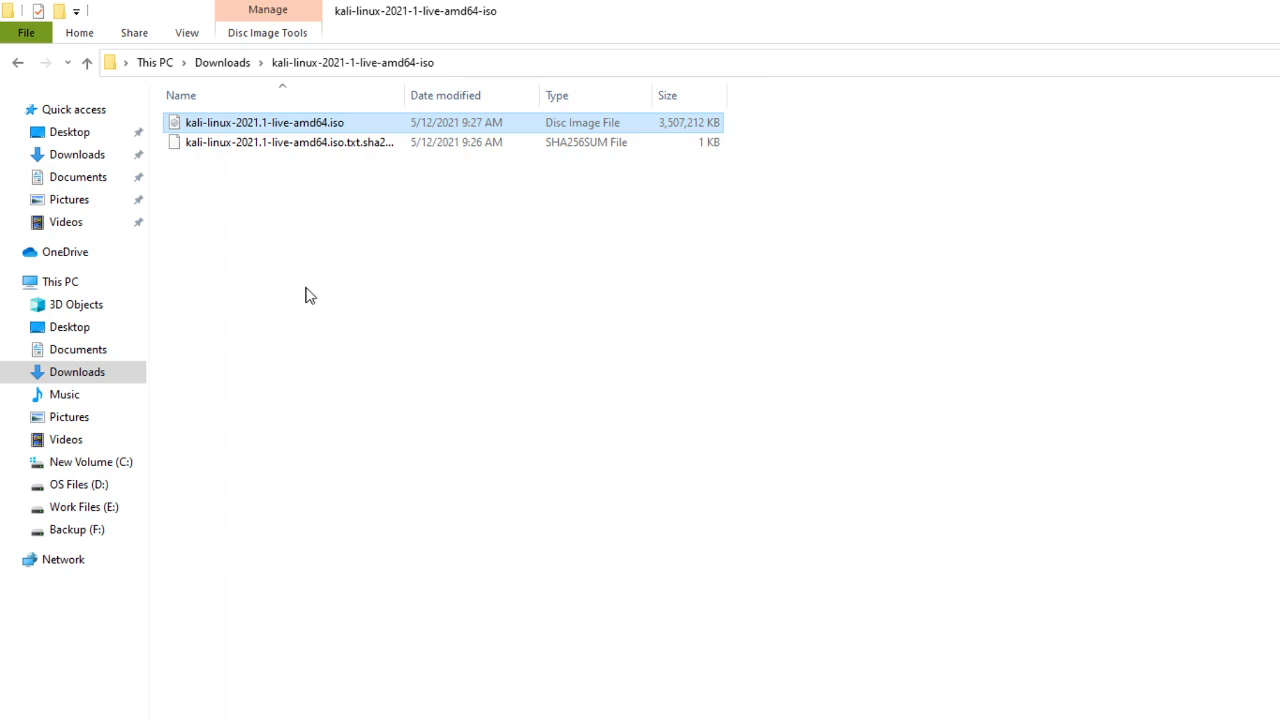
pyautogui.click(492, 68)
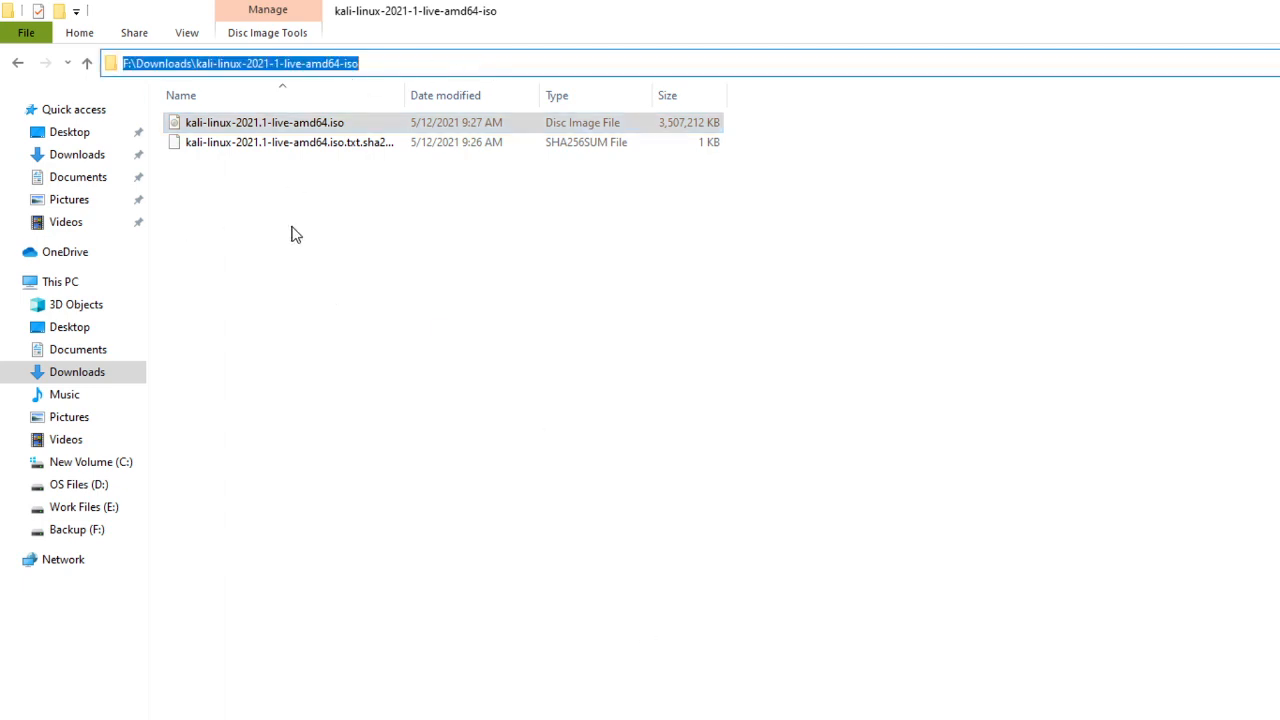
pyautogui.click(300, 158)
pyautogui.click(316, 123)
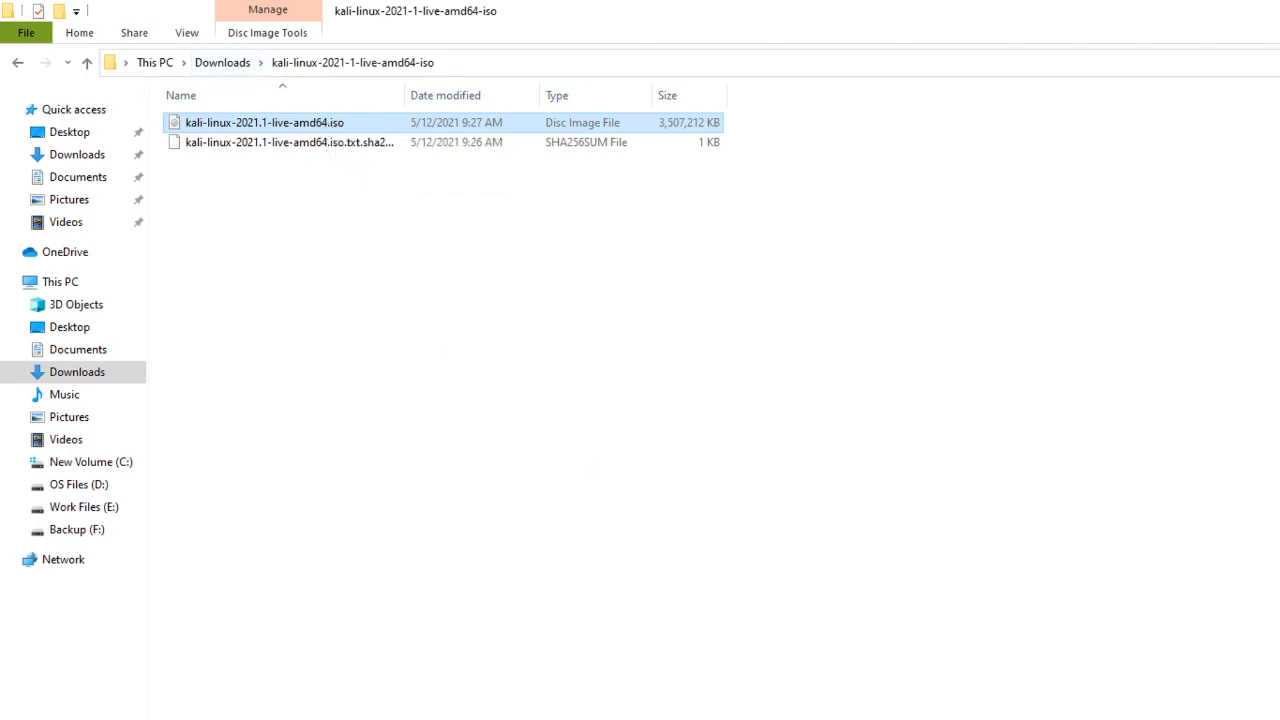
pyautogui.hotkey('alt', 'Tab')
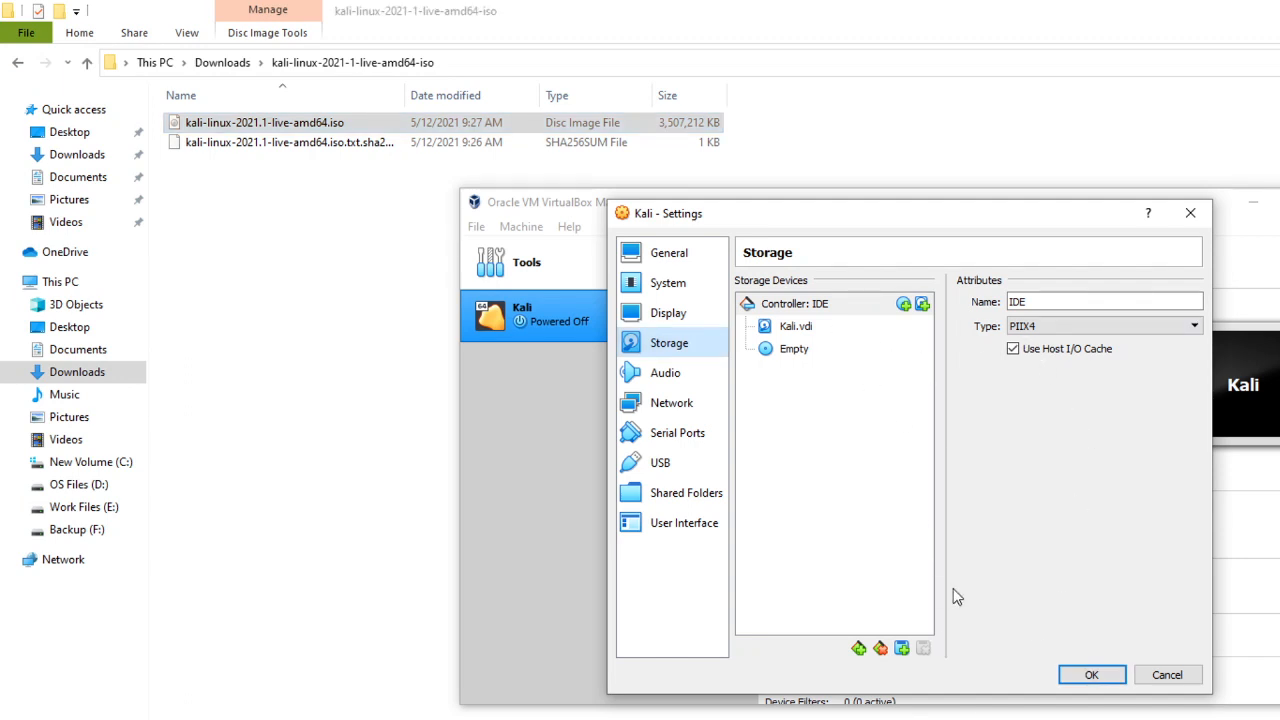
# - Attach kali-linux-2021.1-live-amd64.iso from the downloads folder to the IDE controller as an optical drive and save the settings
pyautogui.click(830, 306)
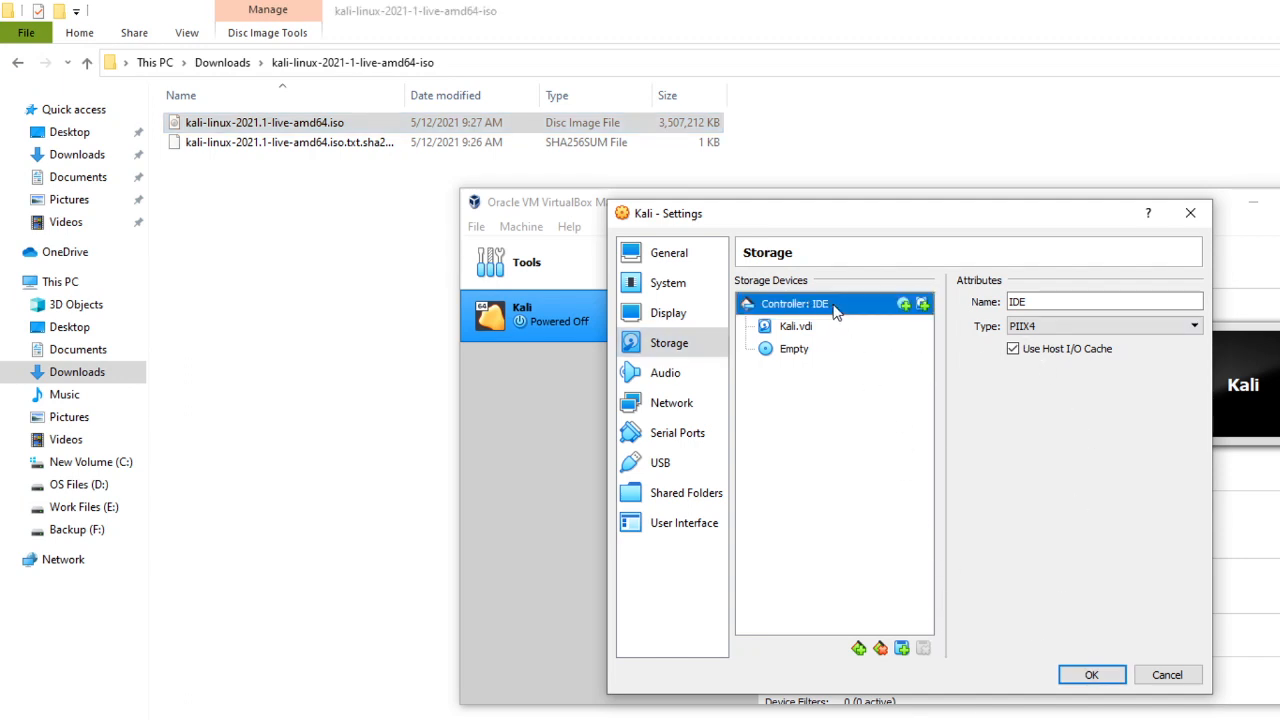
pyautogui.click(903, 307)
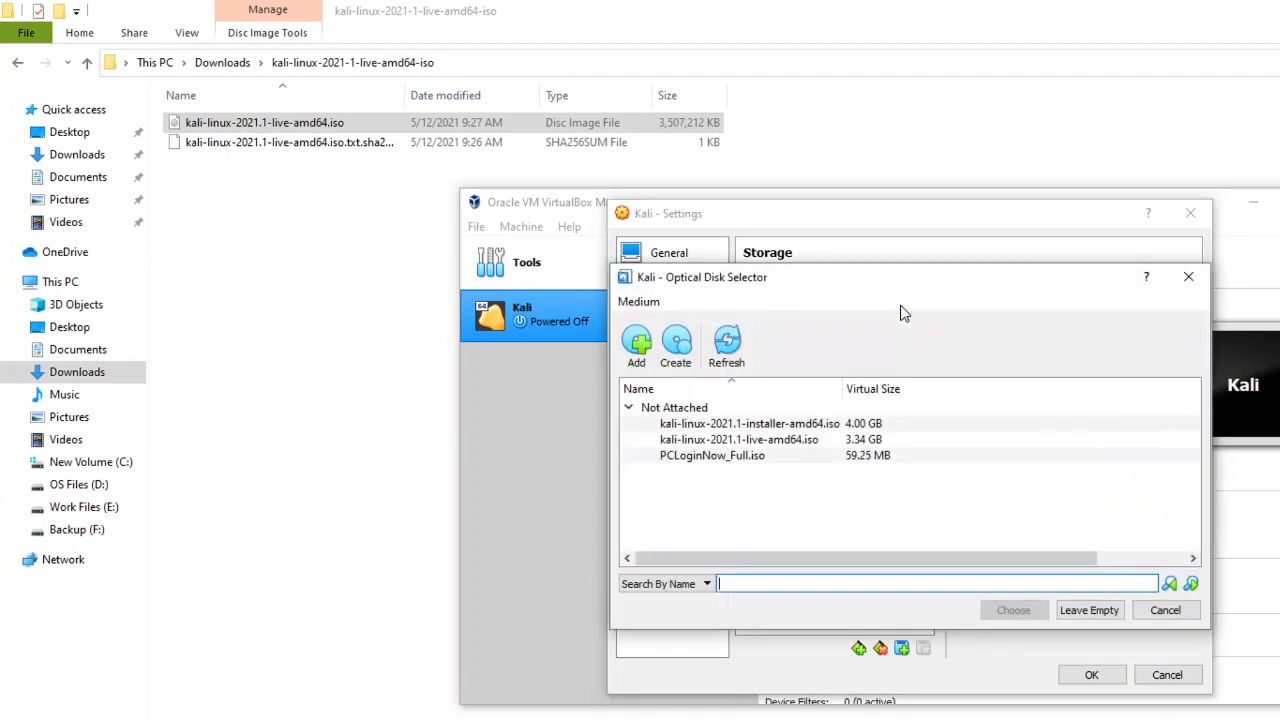
pyautogui.click(688, 458)
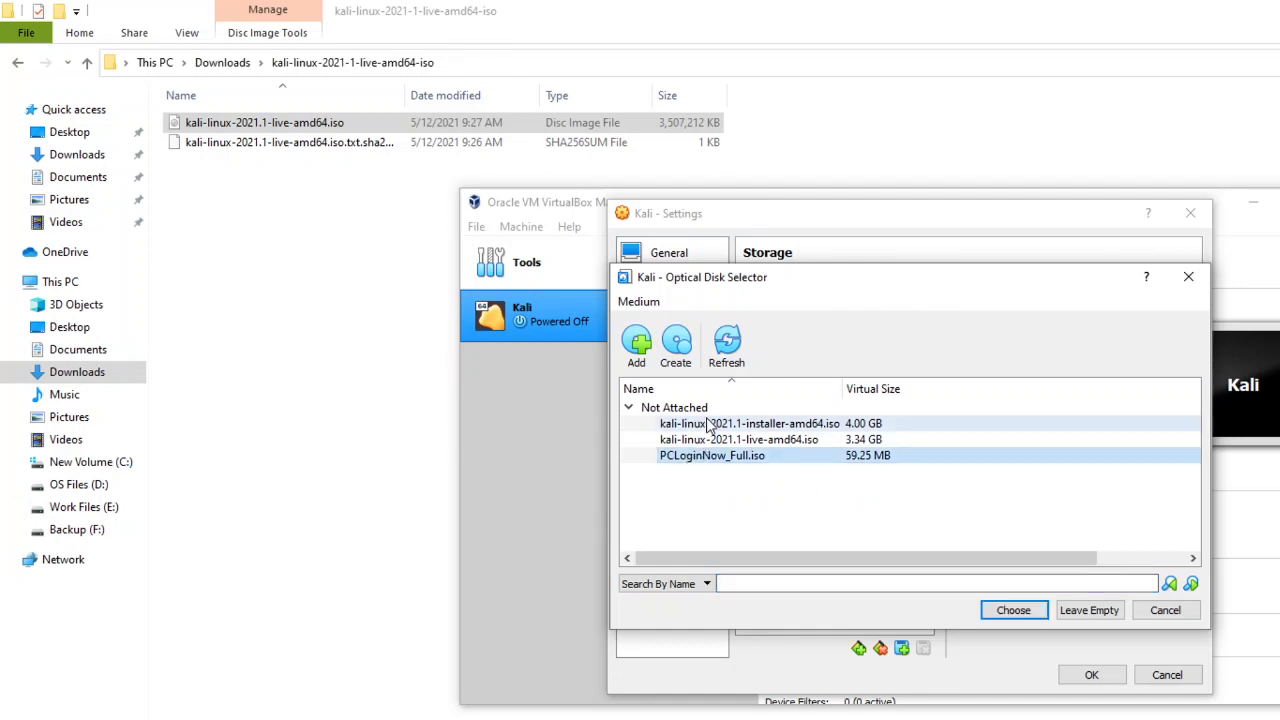
pyautogui.click(705, 425)
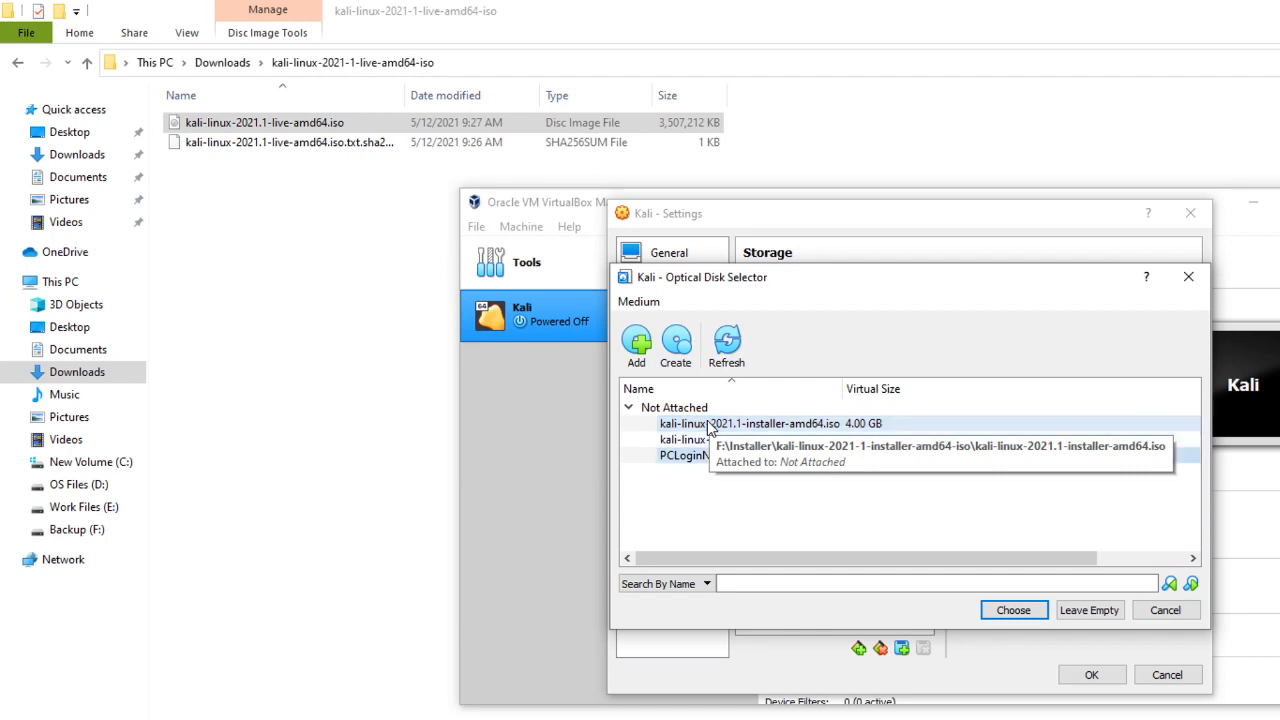
pyautogui.click(722, 428)
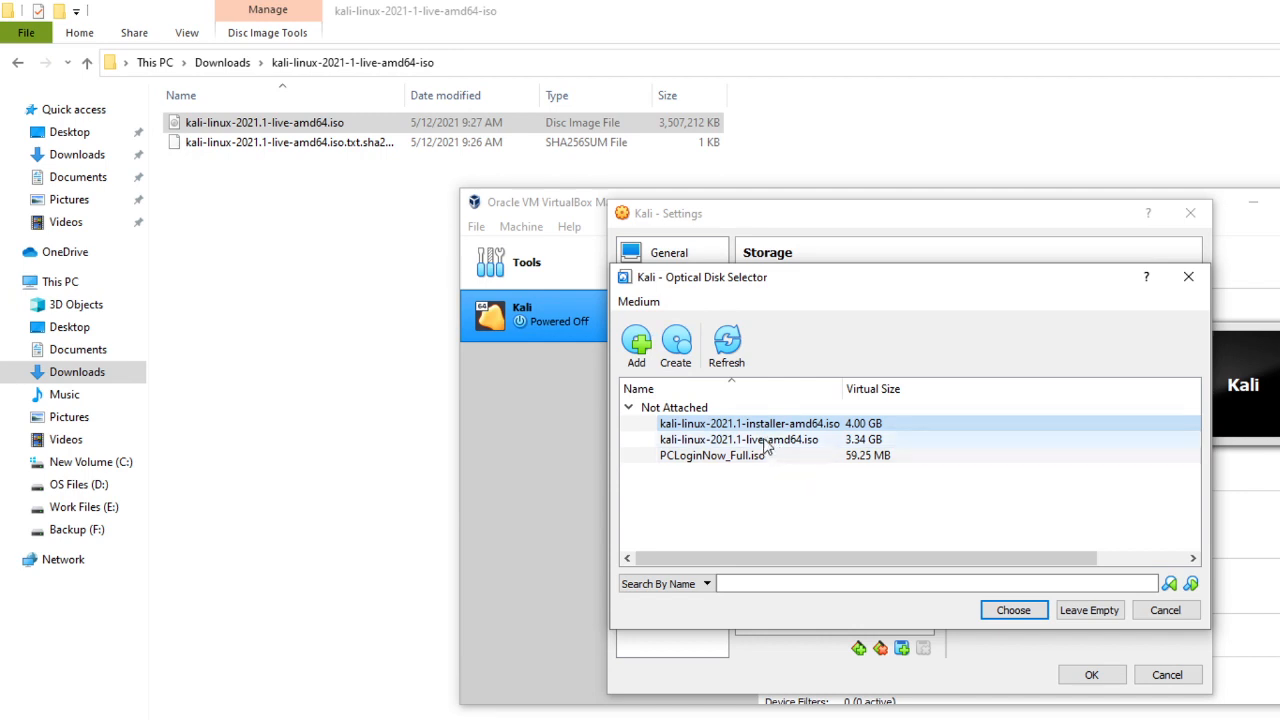
pyautogui.click(636, 341)
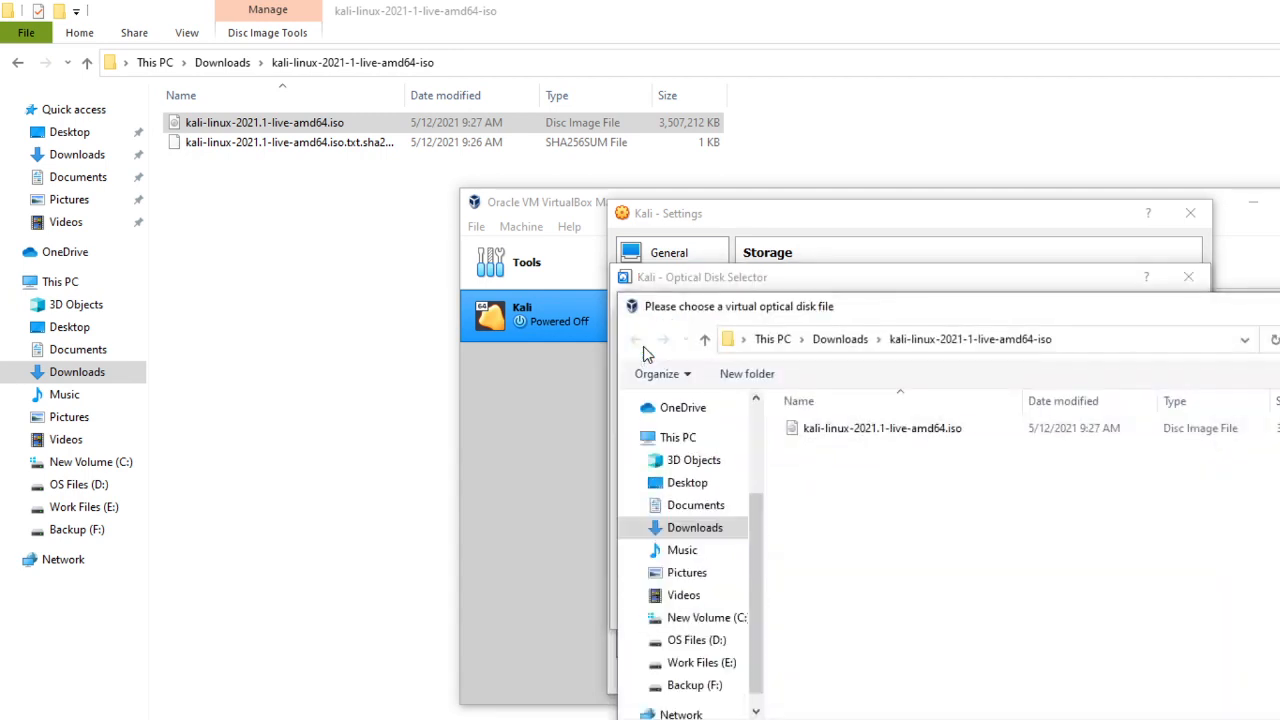
pyautogui.doubleClick(863, 430)
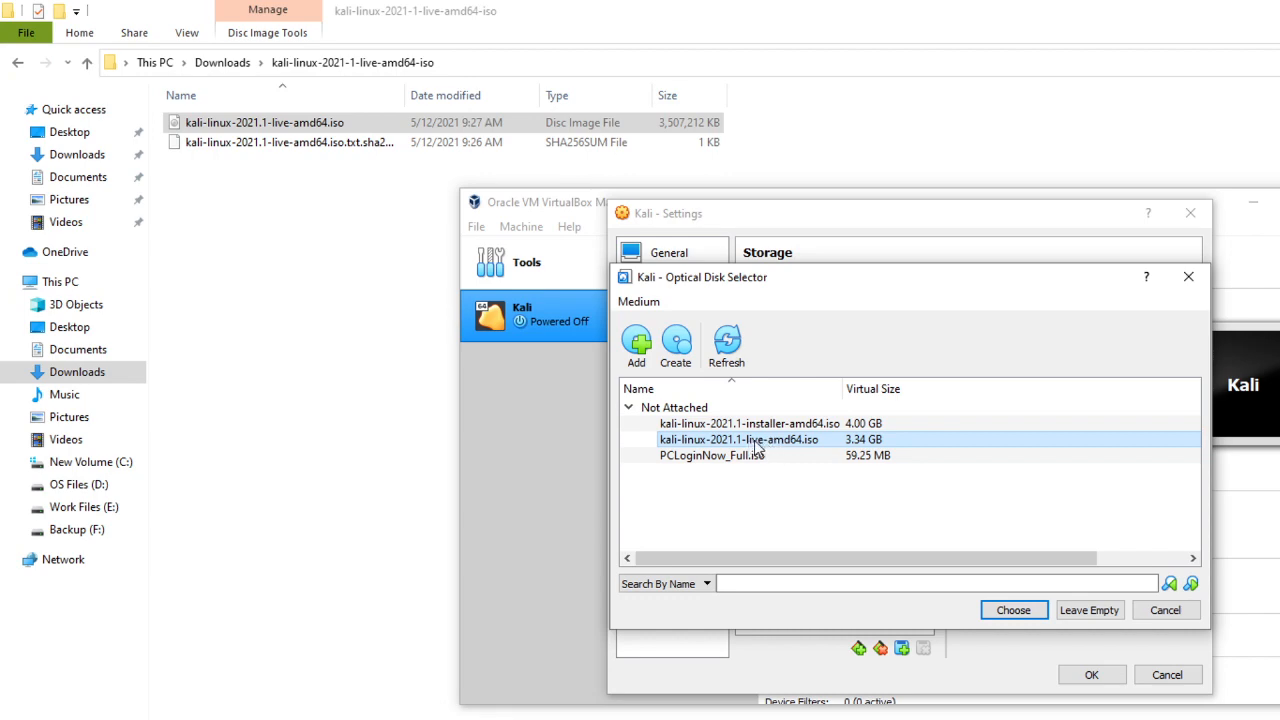
pyautogui.click(1013, 610)
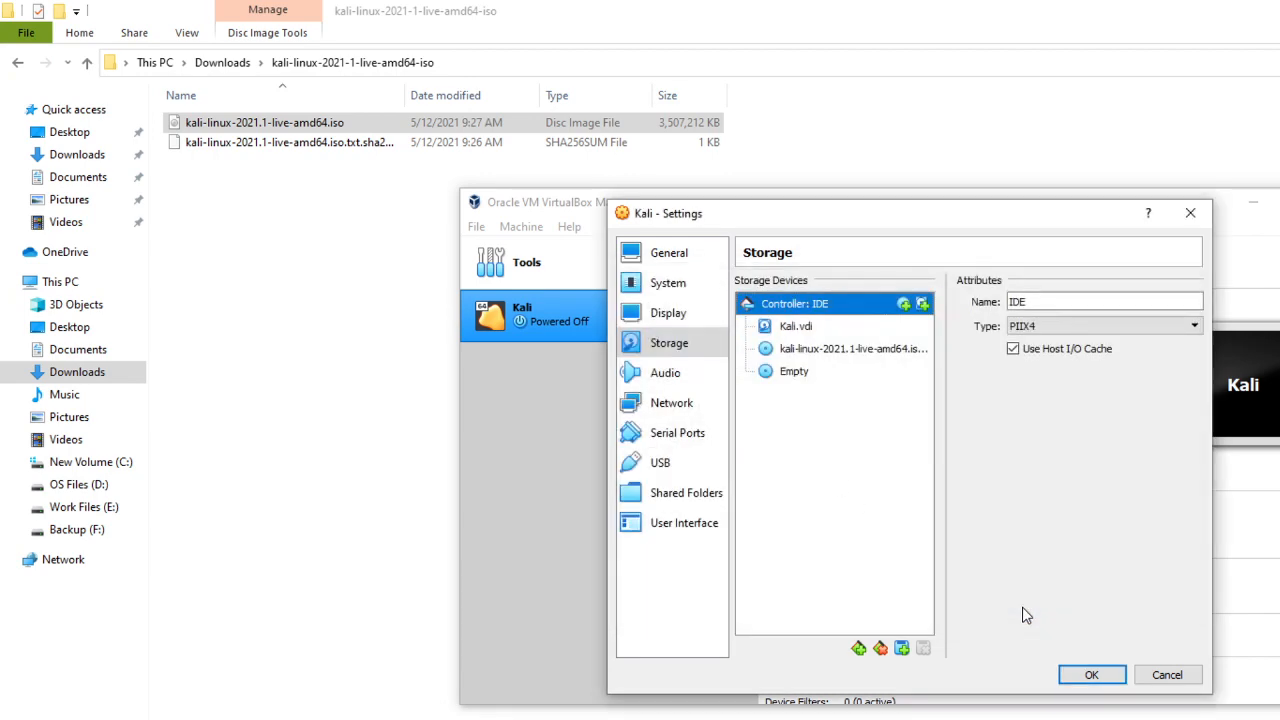
pyautogui.click(1088, 674)
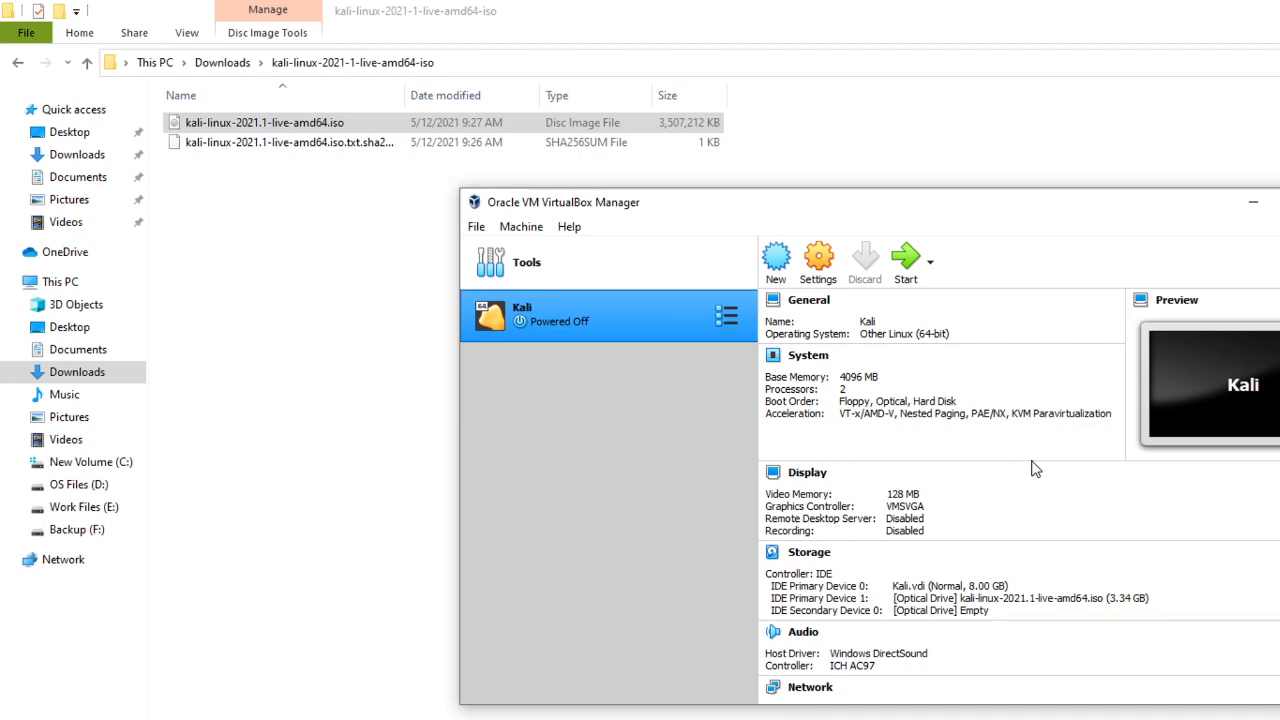
# - Start the Kali virtual machine, boot it with Live (amd64), and dismiss the keyboard capture notice
pyautogui.click(905, 277)
pyautogui.hotkey('alt', 'Tab')
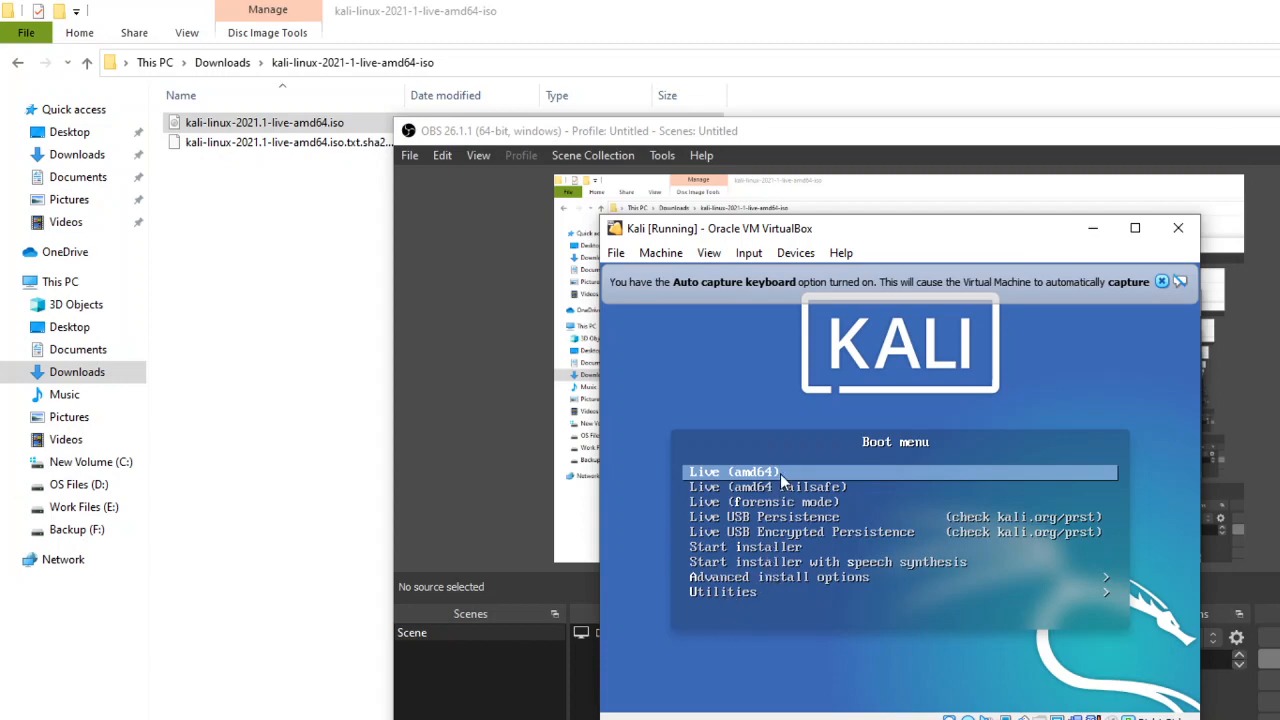
pyautogui.press('Return')
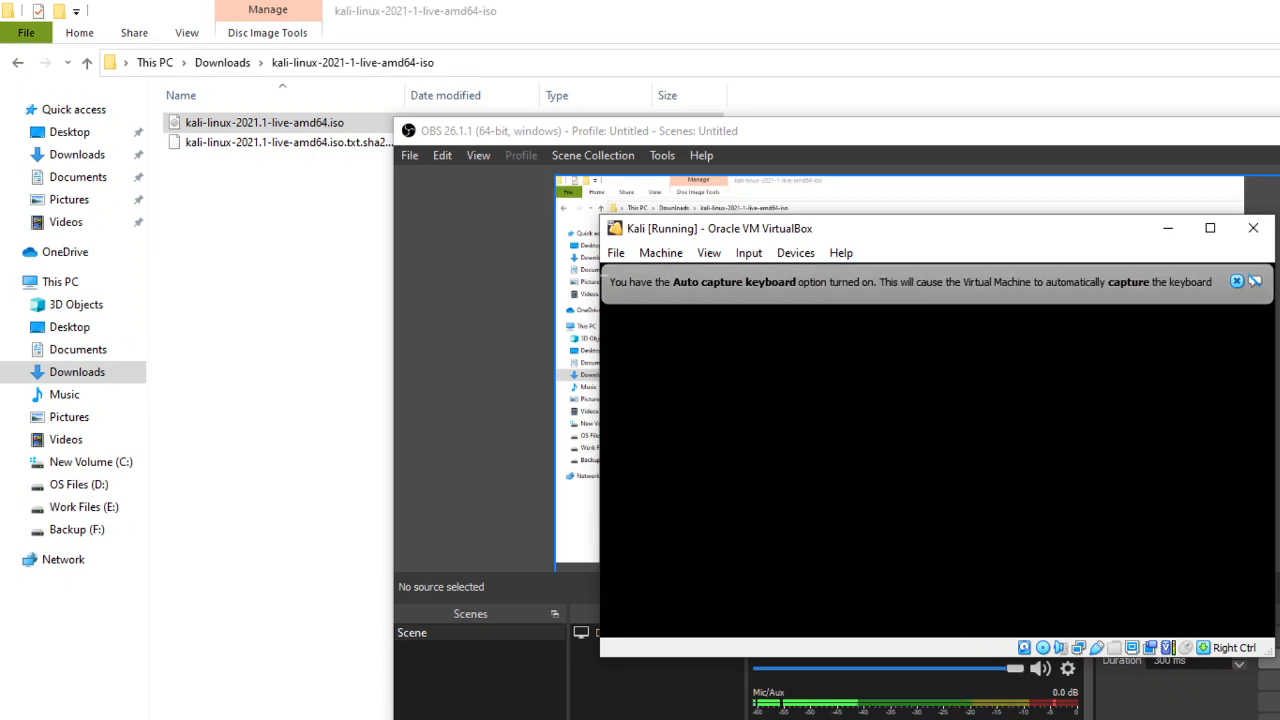
pyautogui.click(1236, 282)
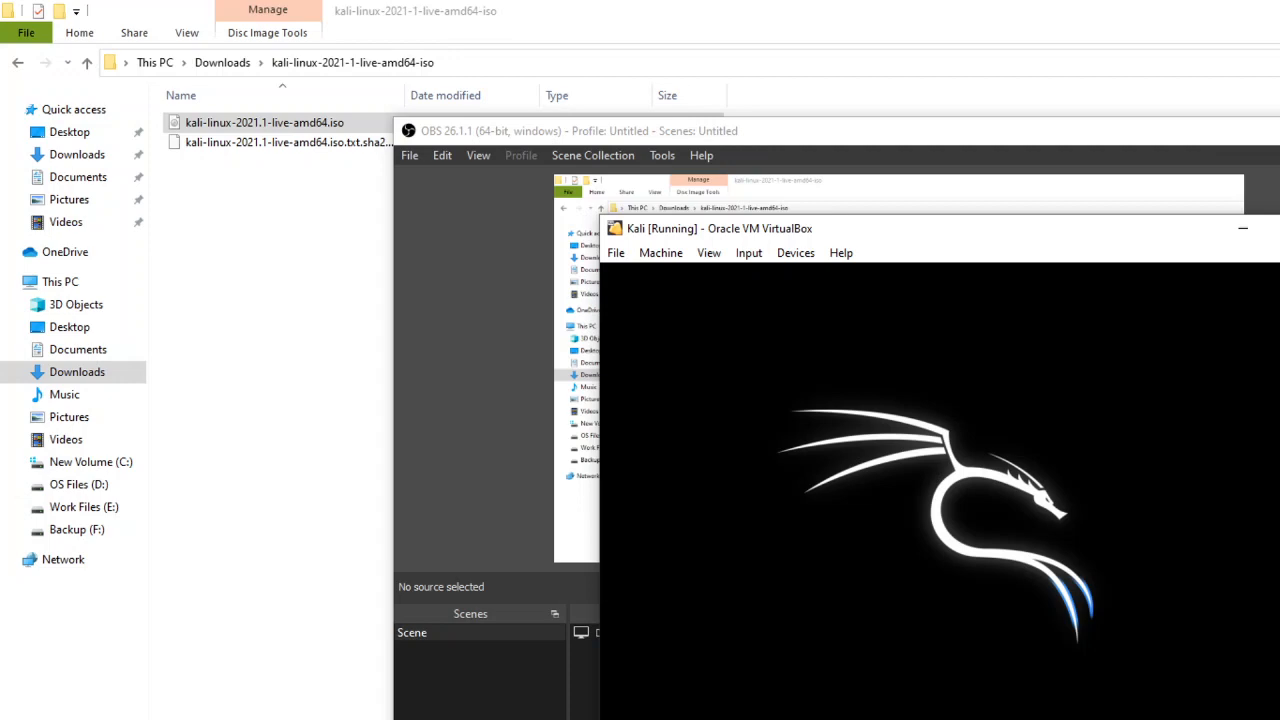
# - Return to the running Kali desktop and browse its applications menu, including the Post Exploitation and Favorites categories
pyautogui.hotkey('alt', 'Tab')
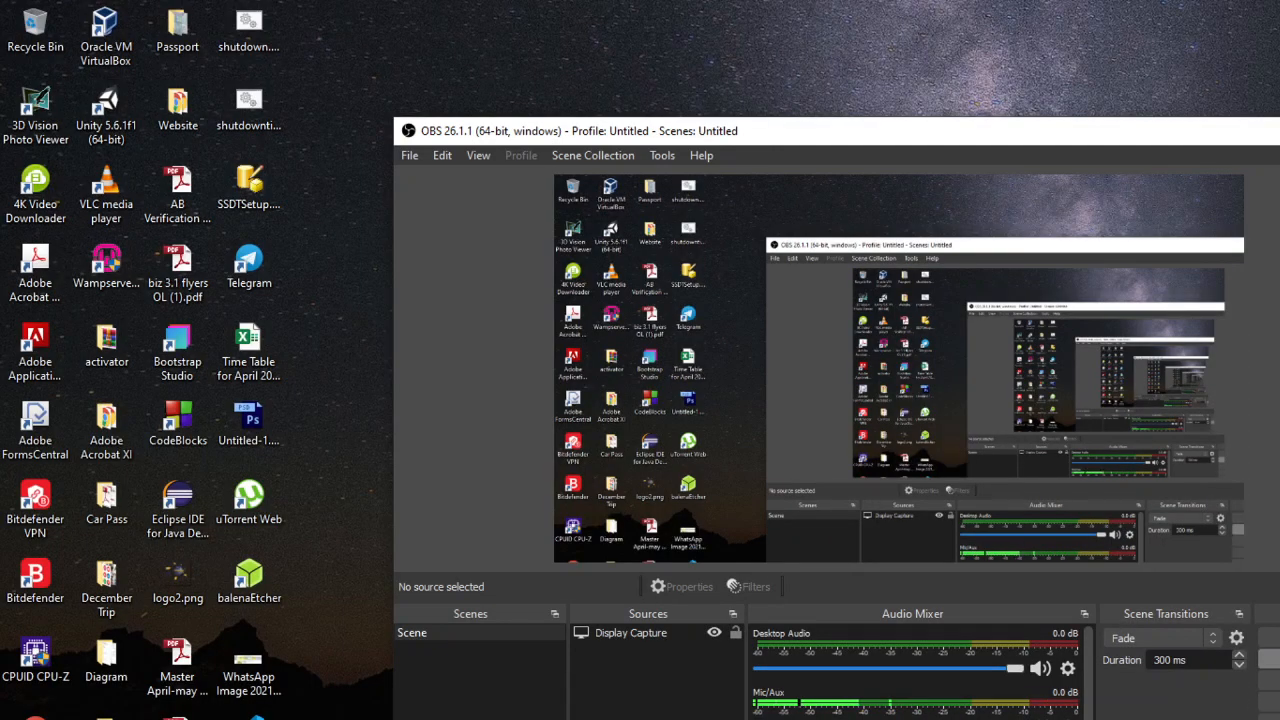
pyautogui.hotkey('alt', 'Tab')
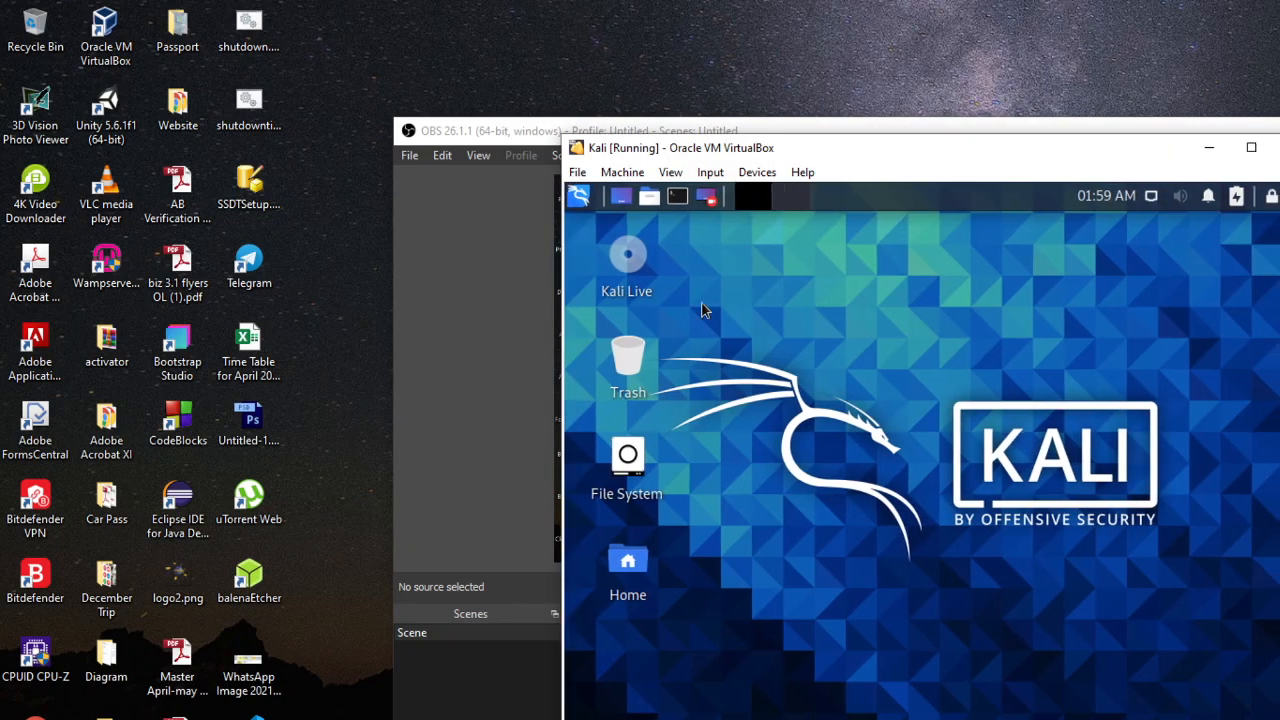
pyautogui.click(584, 204)
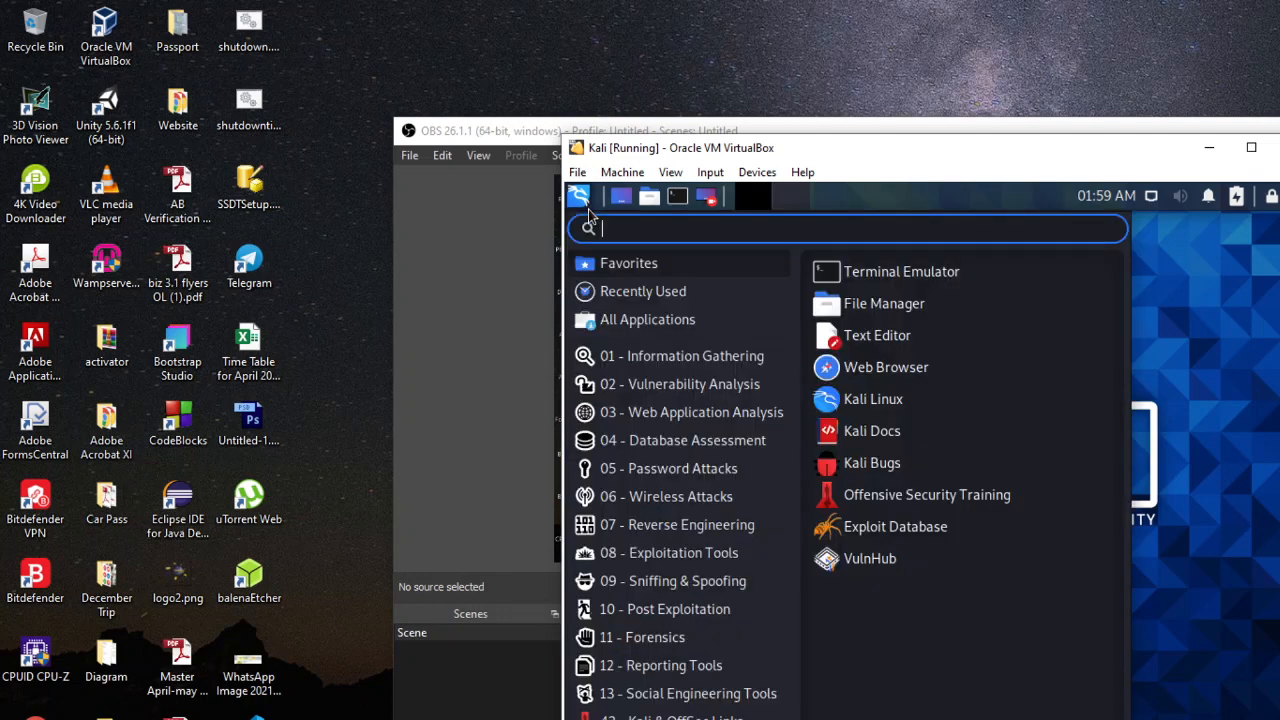
pyautogui.click(625, 609)
pyautogui.click(622, 268)
# - Send an ACPI Shutdown to the running Kali virtual machine
pyautogui.click(578, 173)
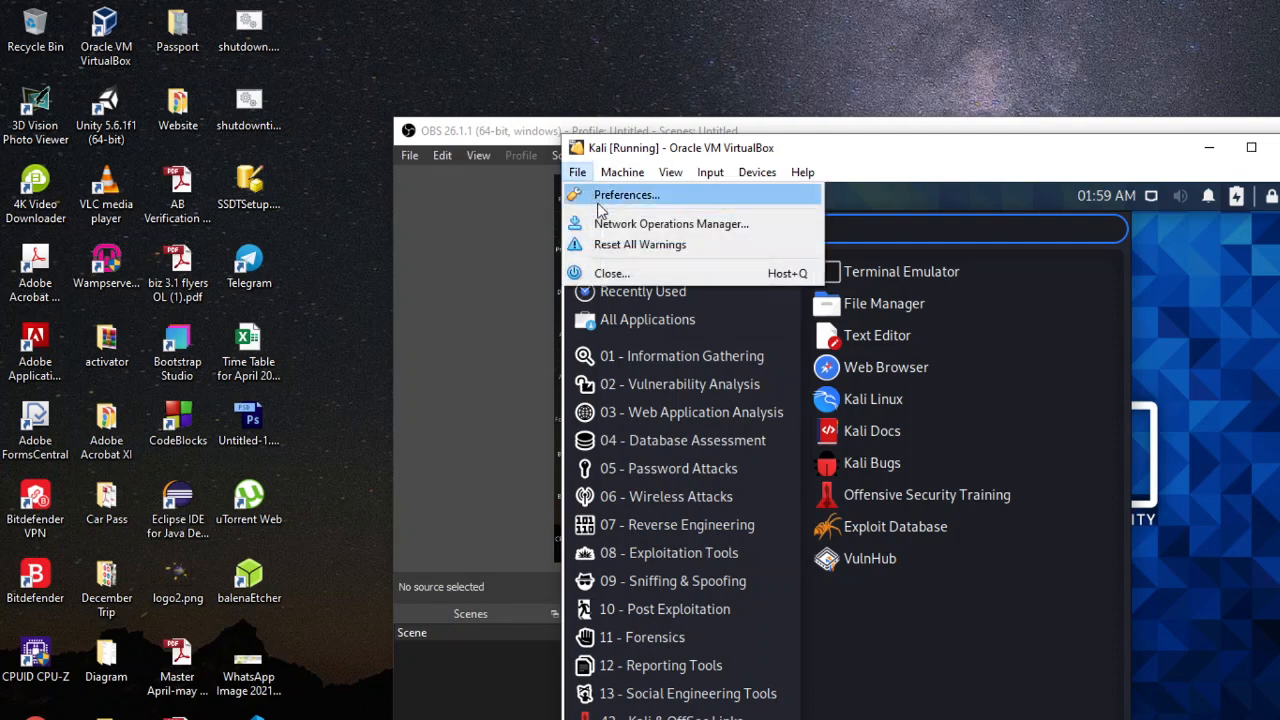
pyautogui.moveTo(617, 178)
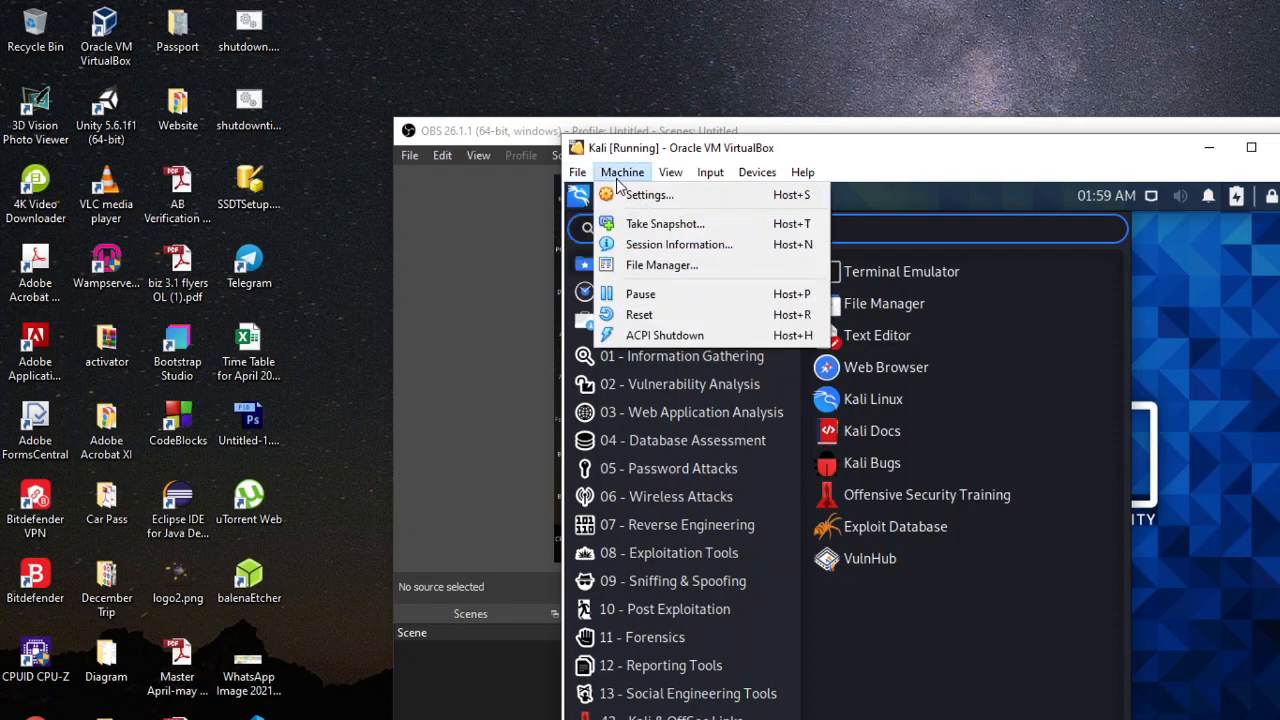
pyautogui.click(655, 336)
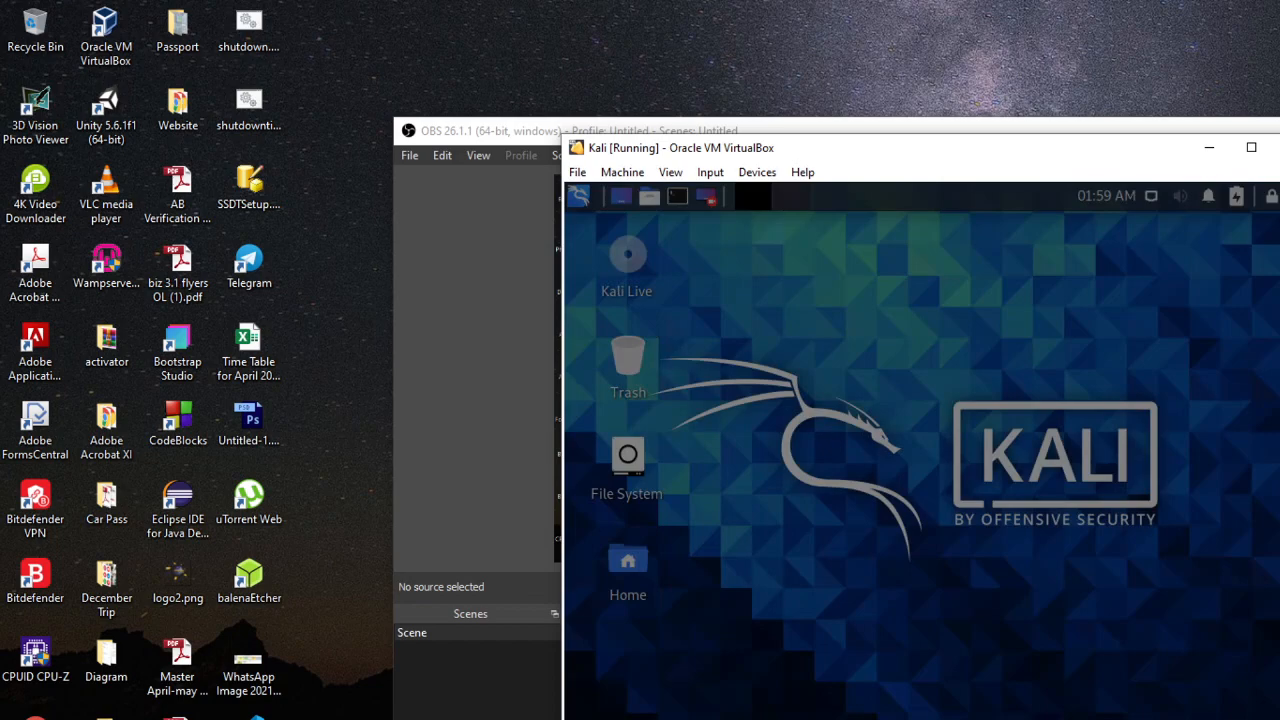